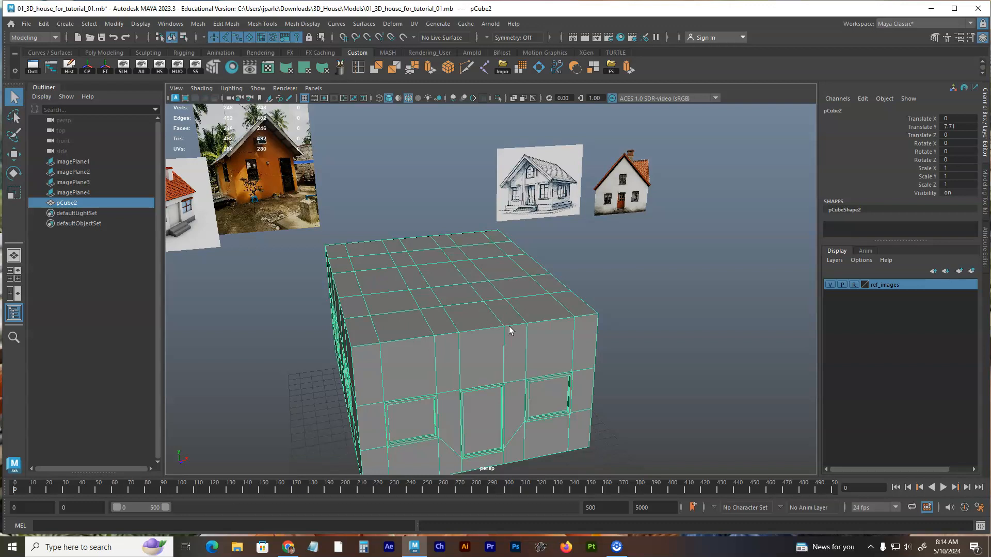
# Step: Select all the top faces of the house box in face mode, excluding the upper wall faces
pyautogui.keyDown('alt'); pyautogui.moveTo(487, 336); pyautogui.dragTo(515, 336); pyautogui.keyUp('alt')
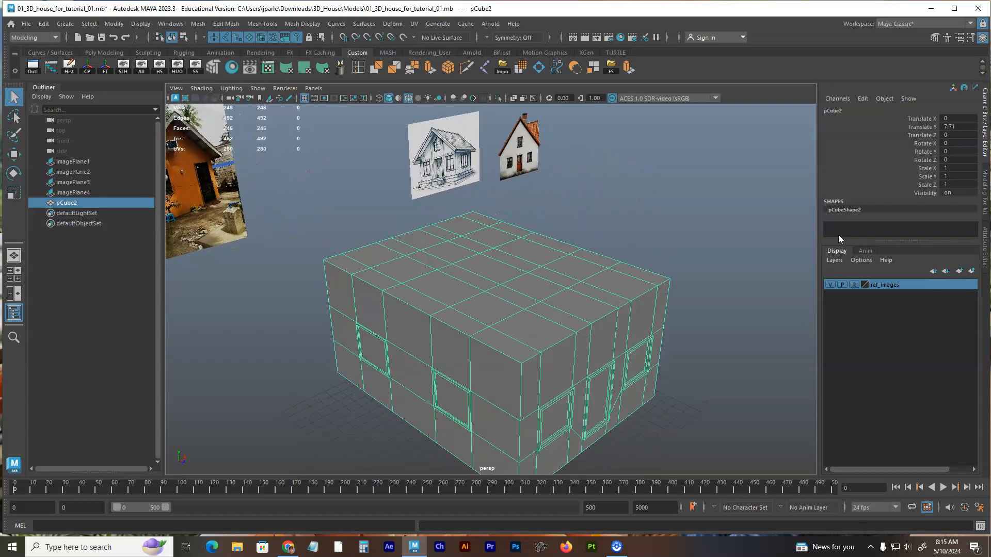
pyautogui.click(986, 216)
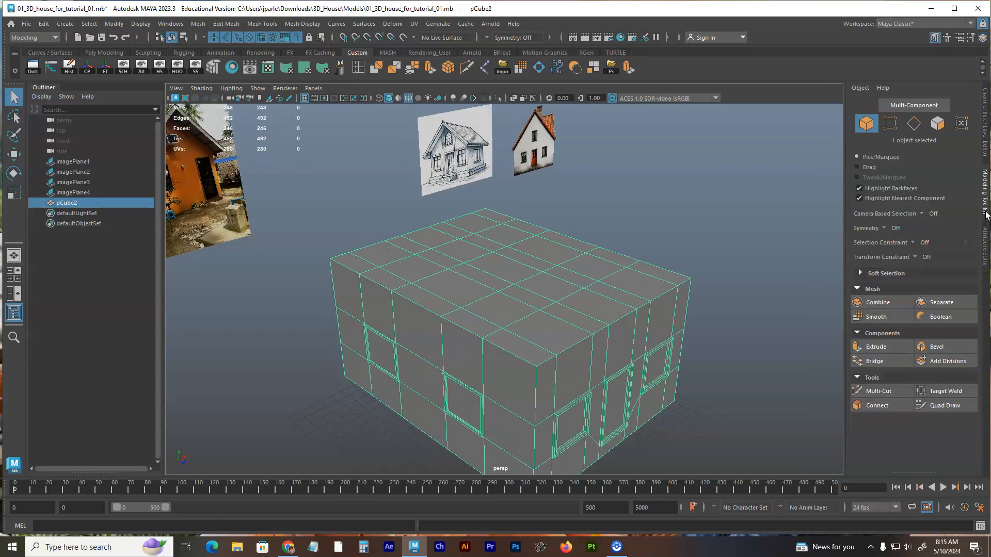
pyautogui.click(938, 124)
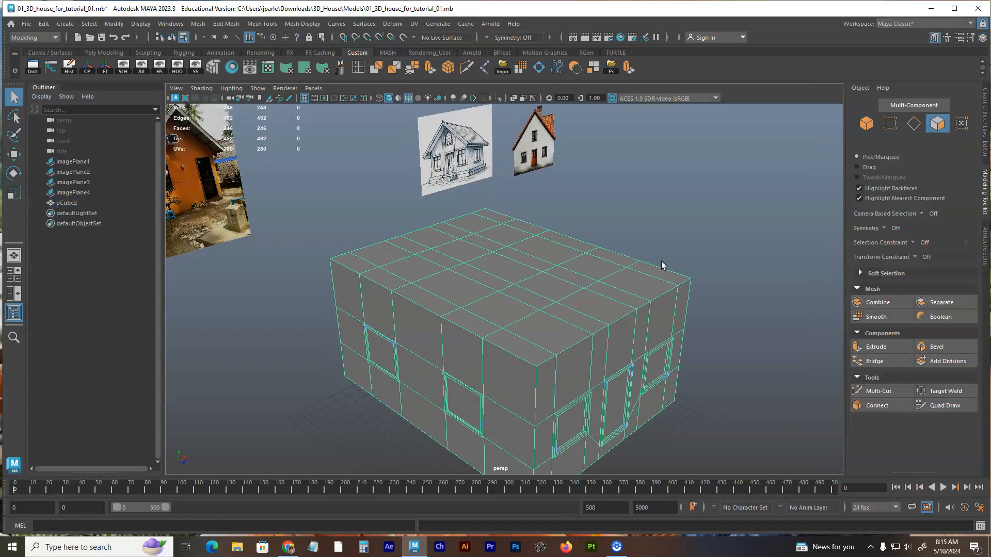
pyautogui.moveTo(578, 270)
pyautogui.keyDown('alt'); pyautogui.mouseDown()
pyautogui.moveTo(591, 266)
pyautogui.moveTo(579, 290)
pyautogui.moveTo(538, 279)
pyautogui.moveTo(518, 286)
pyautogui.moveTo(570, 281)
pyautogui.mouseUp(); pyautogui.keyUp('alt')
pyautogui.press('4')
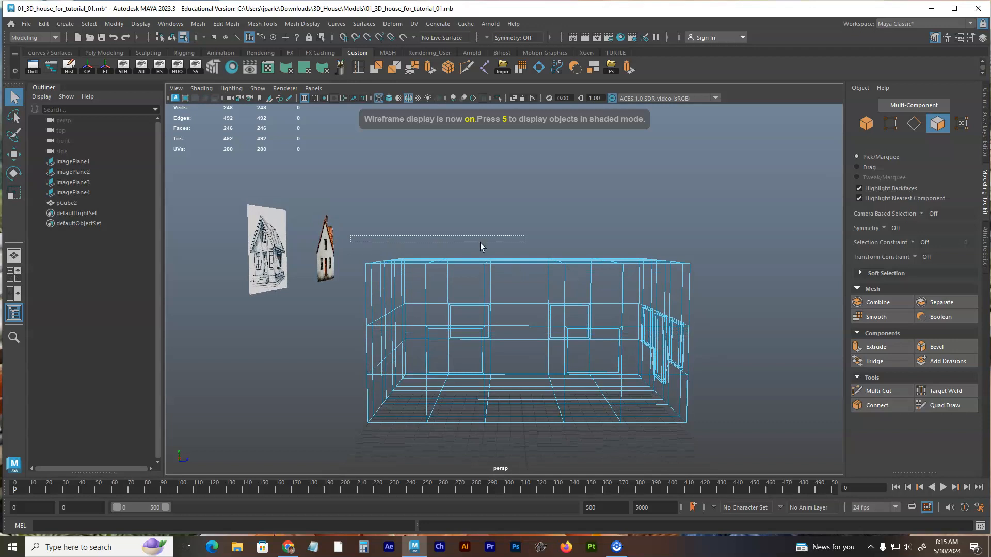
pyautogui.moveTo(685, 256); pyautogui.dragTo(702, 271)
pyautogui.keyDown('alt'); pyautogui.moveTo(739, 306); pyautogui.dragTo(706, 325); pyautogui.keyUp('alt')
pyautogui.press('space')
pyautogui.keyDown('alt'); pyautogui.moveTo(635, 297); pyautogui.dragTo(677, 208, button='middle'); pyautogui.keyUp('alt')
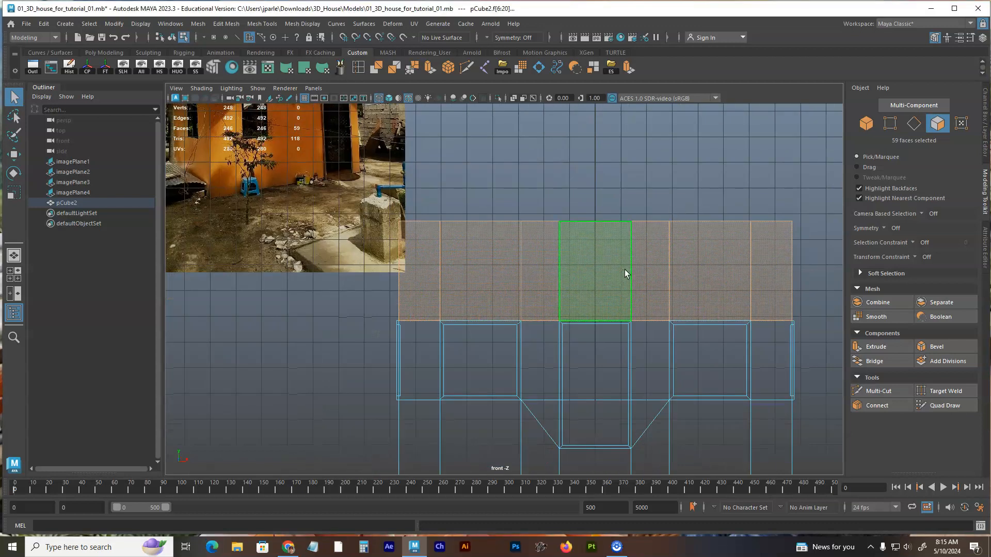
pyautogui.keyDown('alt'); pyautogui.moveTo(623, 274); pyautogui.dragTo(589, 262, button='middle'); pyautogui.keyUp('alt')
pyautogui.keyDown('ctrl'); pyautogui.moveTo(355, 240); pyautogui.dragTo(779, 357); pyautogui.keyUp('ctrl')
pyautogui.press('space')
pyautogui.moveTo(655, 297)
pyautogui.keyDown('alt'); pyautogui.mouseDown()
pyautogui.moveTo(612, 341)
pyautogui.moveTo(622, 312)
pyautogui.mouseUp(); pyautogui.keyUp('alt')
pyautogui.press('5')
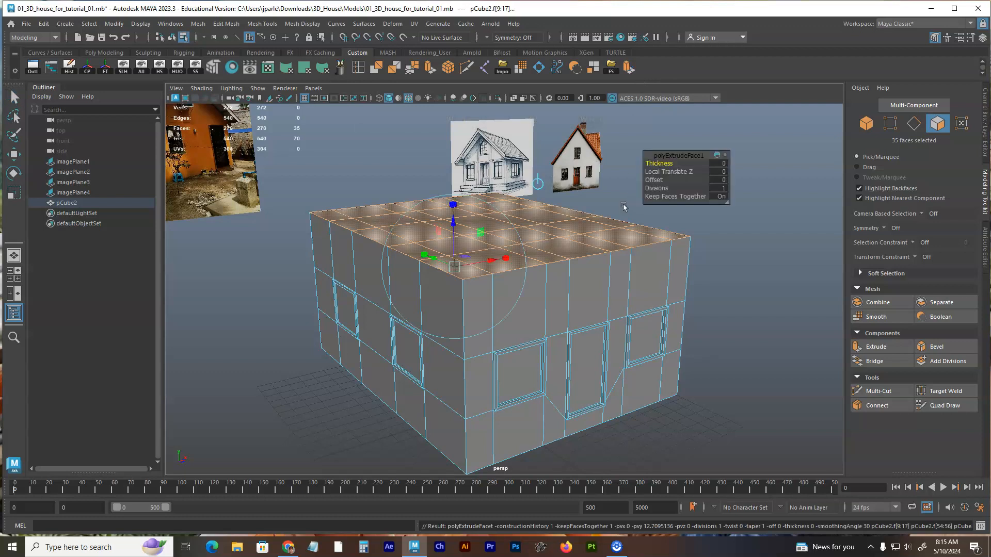
# Step: Extrude the selected top faces upward with a Local Translate Z of about 3.37
pyautogui.keyDown('alt'); pyautogui.moveTo(605, 217); pyautogui.dragTo(592, 217); pyautogui.keyUp('alt')
pyautogui.moveTo(411, 233); pyautogui.dragTo(409, 162)
pyautogui.keyDown('alt'); pyautogui.moveTo(521, 231); pyautogui.dragTo(553, 249); pyautogui.keyUp('alt')
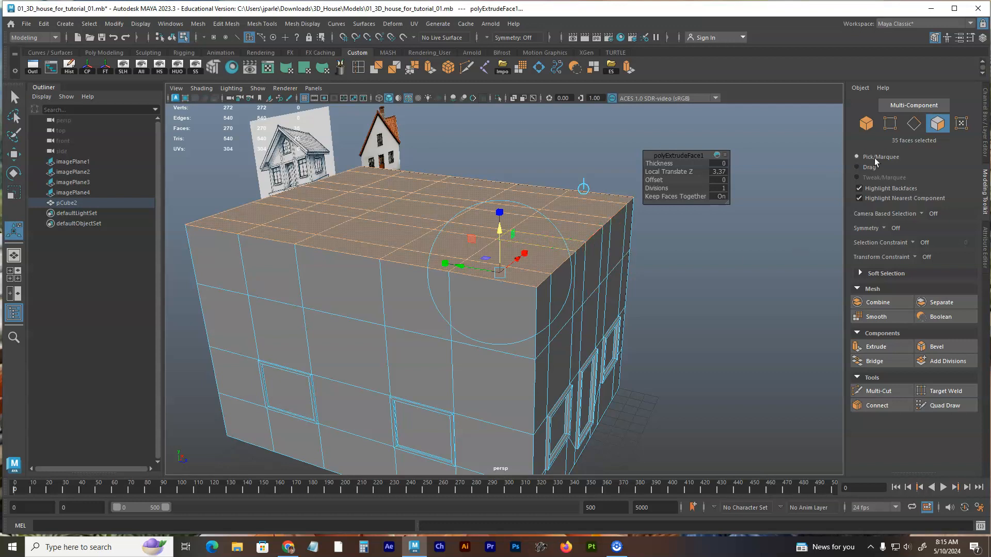
# Step: Merge the front row of top vertices into a single point with a merge threshold of 20
pyautogui.click(890, 123)
pyautogui.keyDown('alt'); pyautogui.moveTo(626, 289); pyautogui.dragTo(687, 256); pyautogui.keyUp('alt')
pyautogui.press('4')
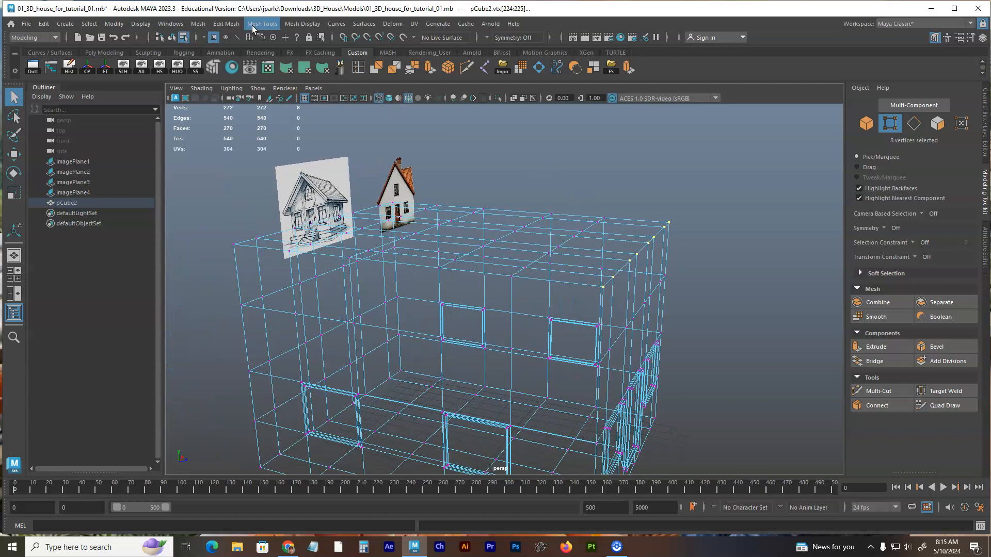
pyautogui.click(235, 25)
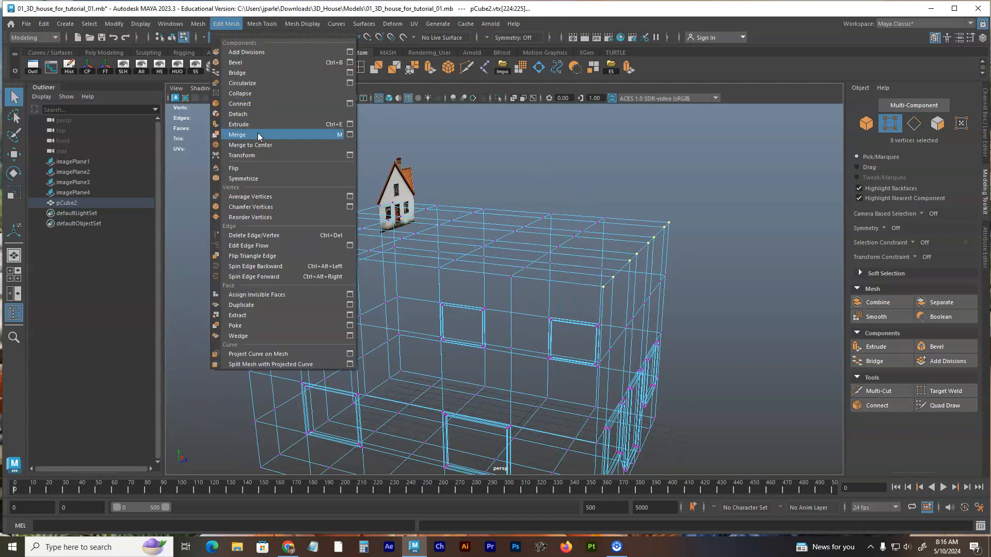
pyautogui.click(350, 135)
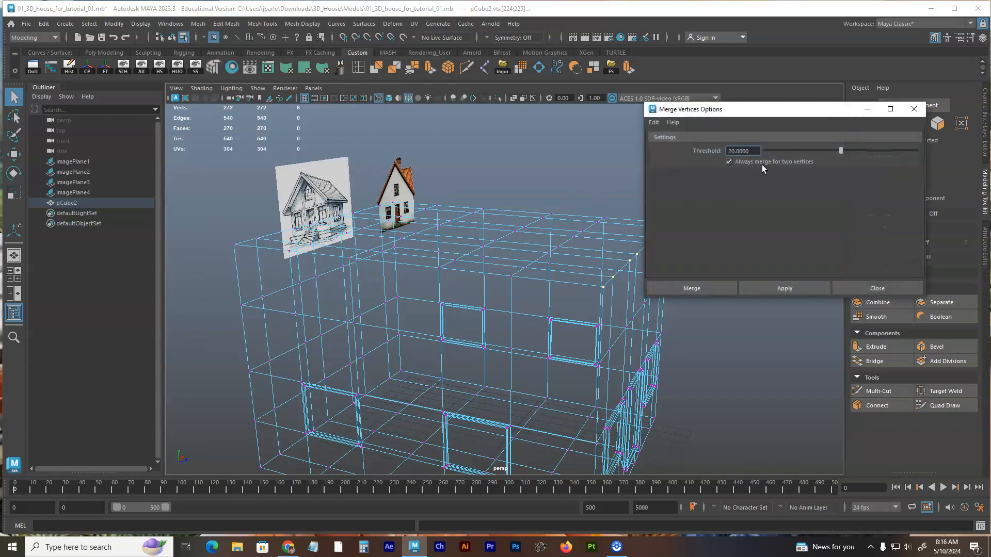
pyautogui.moveTo(741, 117); pyautogui.dragTo(772, 117)
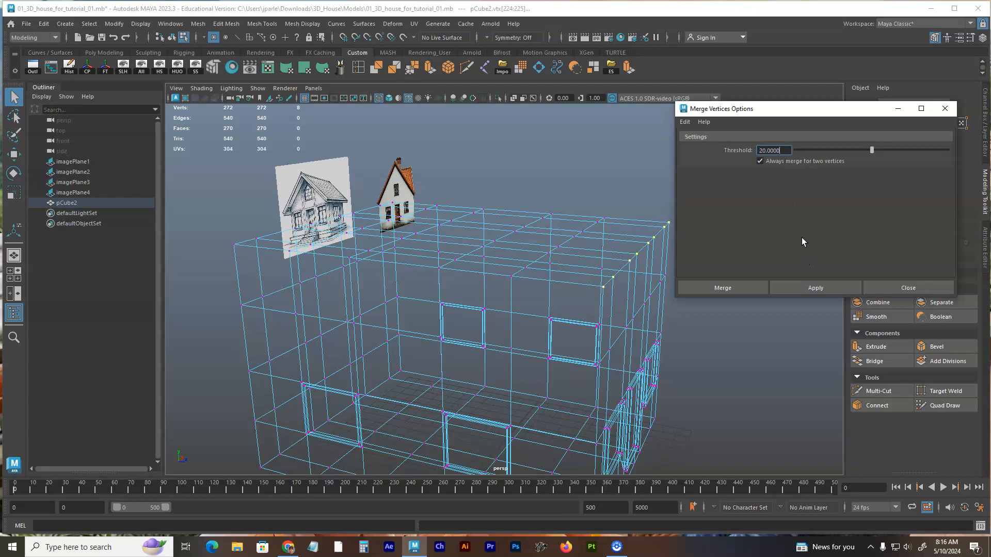
pyautogui.click(797, 289)
# Step: Merge each remaining row of top vertices, from front to back, into one point to form the gabled roof ridge
pyautogui.keyDown('alt'); pyautogui.moveTo(605, 290); pyautogui.dragTo(589, 203); pyautogui.keyUp('alt')
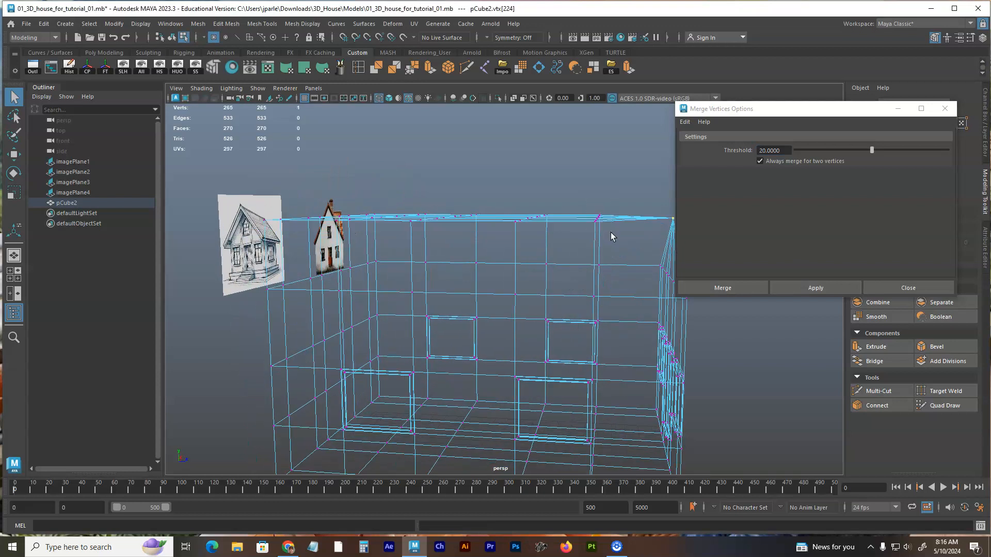
pyautogui.click(776, 287)
pyautogui.keyDown('alt'); pyautogui.moveTo(622, 258); pyautogui.dragTo(568, 244); pyautogui.keyUp('alt')
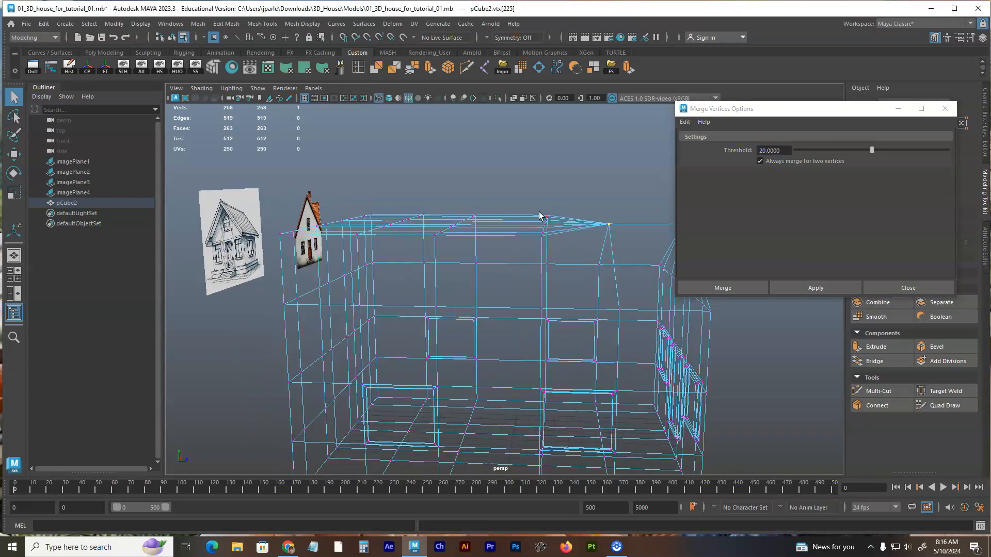
pyautogui.click(800, 289)
pyautogui.keyDown('alt'); pyautogui.moveTo(564, 280); pyautogui.dragTo(482, 222); pyautogui.keyUp('alt')
pyautogui.click(806, 287)
pyautogui.moveTo(411, 283)
pyautogui.keyDown('alt'); pyautogui.mouseDown()
pyautogui.moveTo(431, 292)
pyautogui.moveTo(427, 280)
pyautogui.mouseUp(); pyautogui.keyUp('alt')
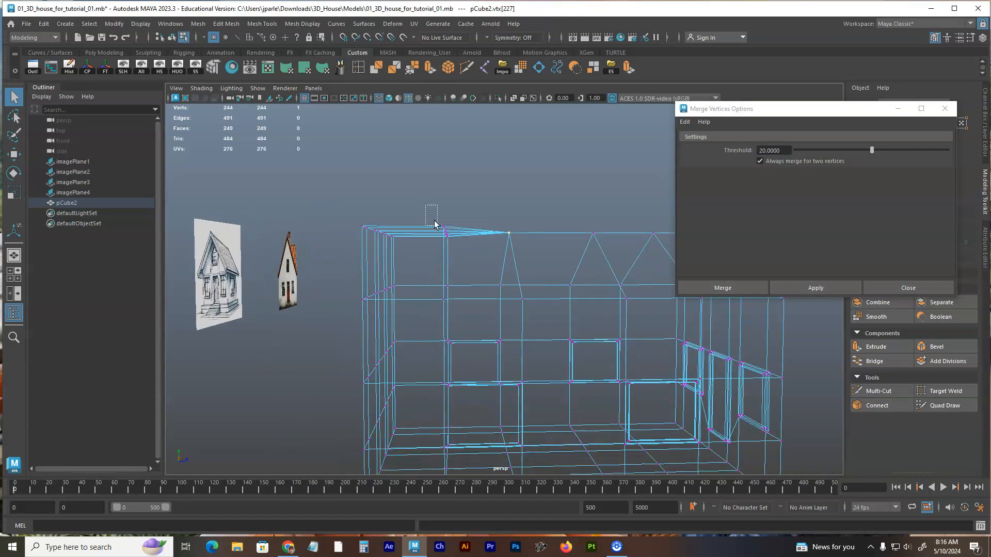
pyautogui.click(783, 289)
pyautogui.keyDown('alt'); pyautogui.moveTo(542, 289); pyautogui.dragTo(529, 287); pyautogui.keyUp('alt')
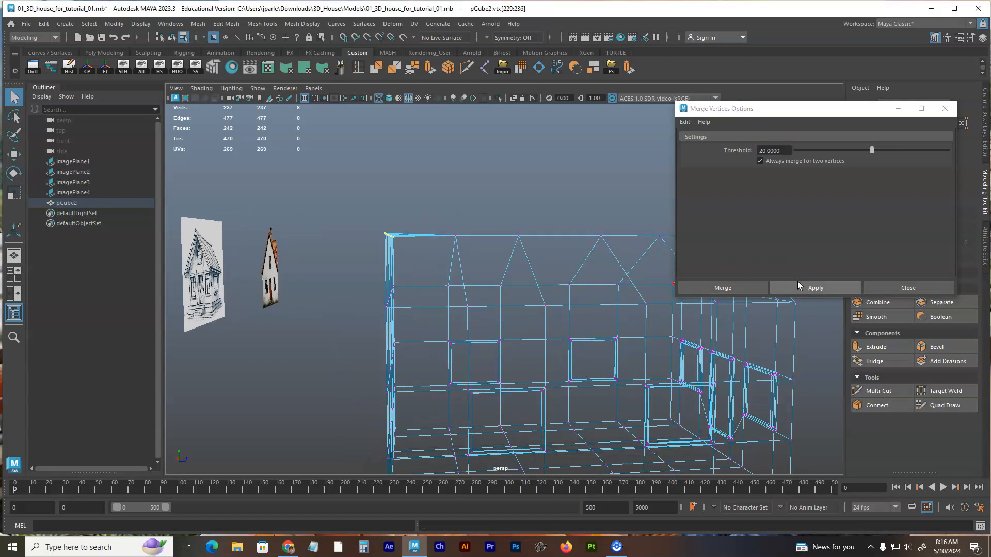
pyautogui.click(732, 287)
pyautogui.moveTo(730, 287)
pyautogui.keyDown('alt'); pyautogui.mouseDown()
pyautogui.moveTo(572, 295)
pyautogui.moveTo(586, 295)
pyautogui.moveTo(538, 283)
pyautogui.moveTo(558, 283)
pyautogui.moveTo(568, 301)
pyautogui.moveTo(537, 280)
pyautogui.moveTo(590, 290)
pyautogui.moveTo(514, 299)
pyautogui.moveTo(634, 302)
pyautogui.moveTo(572, 308)
pyautogui.mouseUp(); pyautogui.keyUp('alt')
pyautogui.press('5')
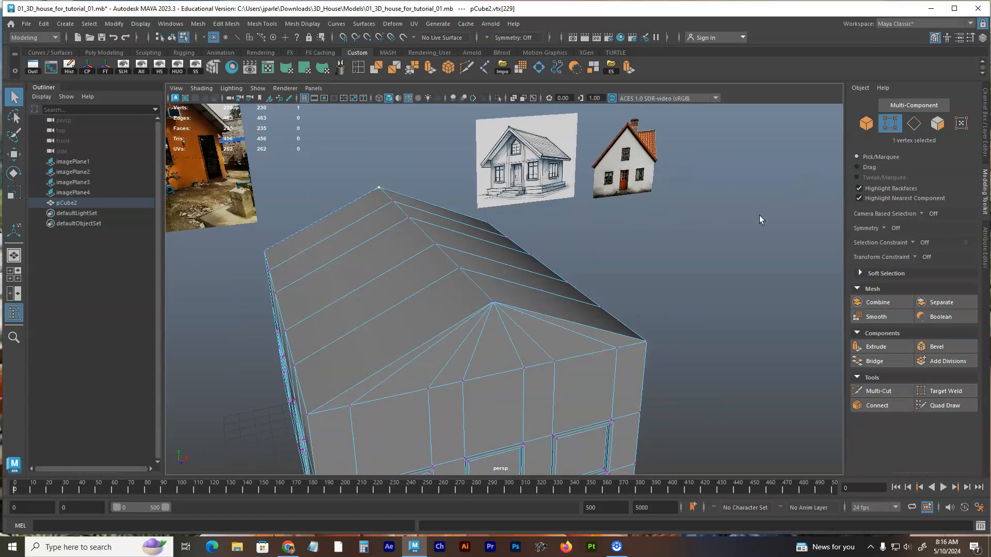
# Step: Select the ten roof faces on both slopes of the gable
pyautogui.click(936, 123)
pyautogui.keyDown('alt'); pyautogui.moveTo(686, 225); pyautogui.dragTo(706, 218, button='middle'); pyautogui.keyUp('alt')
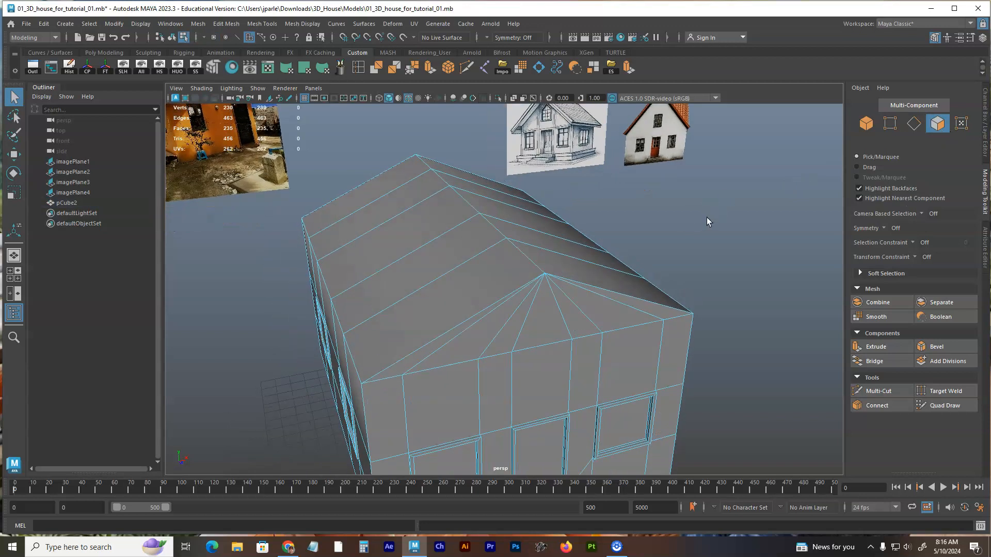
pyautogui.click(508, 280)
pyautogui.keyDown('shift'); pyautogui.click(581, 267); pyautogui.keyUp('shift')
pyautogui.keyDown('alt'); pyautogui.moveTo(581, 267); pyautogui.dragTo(516, 300); pyautogui.keyUp('alt')
pyautogui.keyDown('shift'); pyautogui.click(448, 287); pyautogui.keyUp('shift')
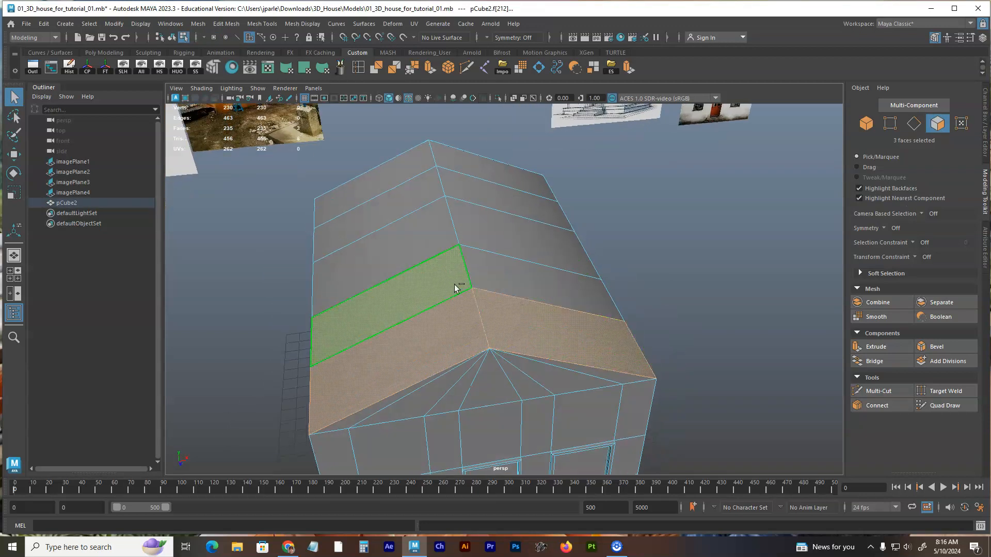
pyautogui.keyDown('shift'); pyautogui.click(494, 274); pyautogui.keyUp('shift')
pyautogui.keyDown('shift'); pyautogui.click(494, 245); pyautogui.keyUp('shift')
pyautogui.keyDown('shift'); pyautogui.click(432, 234); pyautogui.keyUp('shift')
pyautogui.keyDown('shift'); pyautogui.click(420, 203); pyautogui.keyUp('shift')
pyautogui.keyDown('shift'); pyautogui.click(419, 201); pyautogui.keyUp('shift')
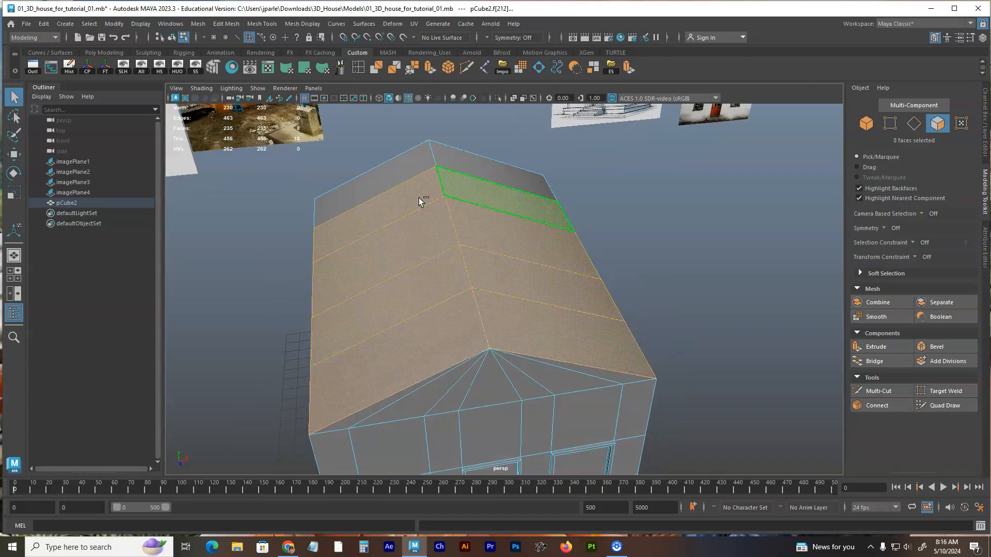
pyautogui.keyDown('shift'); pyautogui.click(490, 171); pyautogui.keyUp('shift')
pyautogui.keyDown('shift'); pyautogui.click(380, 186); pyautogui.keyUp('shift')
pyautogui.moveTo(395, 243)
pyautogui.keyDown('alt'); pyautogui.mouseDown()
pyautogui.moveTo(431, 222)
pyautogui.moveTo(535, 246)
pyautogui.moveTo(719, 239)
pyautogui.moveTo(715, 261)
pyautogui.moveTo(682, 279)
pyautogui.moveTo(525, 259)
pyautogui.moveTo(583, 249)
pyautogui.moveTo(558, 239)
pyautogui.moveTo(559, 265)
pyautogui.mouseUp(); pyautogui.keyUp('alt')
pyautogui.press('4')
pyautogui.press('5')
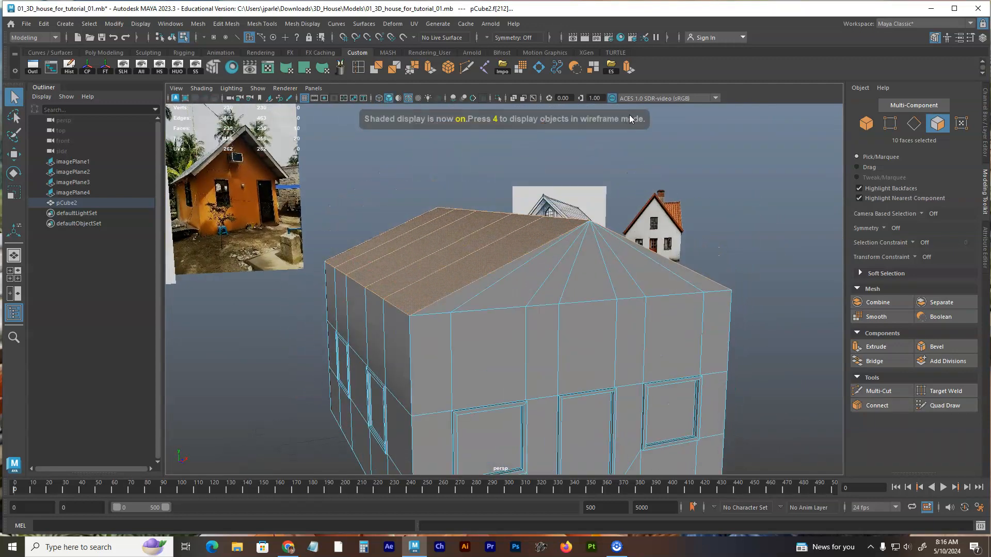
# Step: Try to extrude the ten roof faces outward, up to a Local Translate Z of about 7.391
pyautogui.click(628, 68)
pyautogui.keyDown('alt'); pyautogui.moveTo(571, 201); pyautogui.dragTo(502, 206); pyautogui.keyUp('alt')
pyautogui.moveTo(444, 198); pyautogui.dragTo(436, 187)
pyautogui.keyDown('alt'); pyautogui.moveTo(522, 223); pyautogui.dragTo(584, 239); pyautogui.keyUp('alt')
pyautogui.keyDown('alt'); pyautogui.moveTo(585, 239); pyautogui.dragTo(592, 244, button='middle'); pyautogui.keyUp('alt')
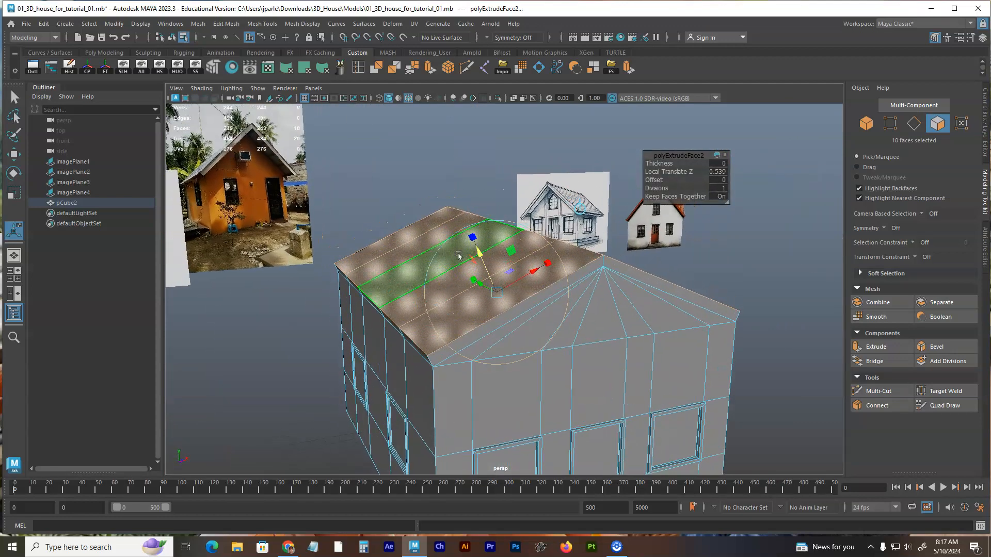
pyautogui.moveTo(484, 259); pyautogui.dragTo(366, 126)
pyautogui.keyDown('alt'); pyautogui.moveTo(496, 232); pyautogui.dragTo(576, 271); pyautogui.keyUp('alt')
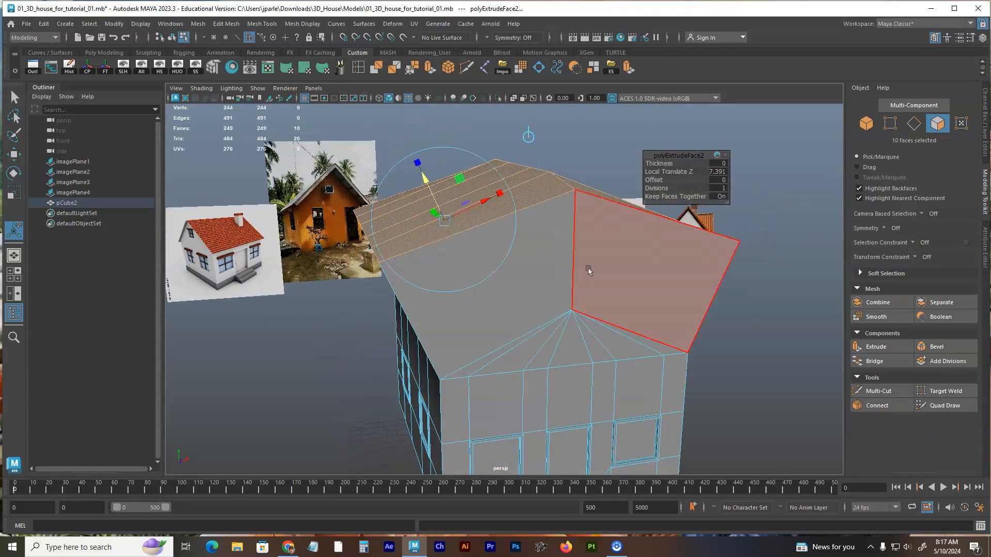
# Step: Undo the roof face extrusion and clear the face selection
pyautogui.hotkey('ctrl', 'z')
pyautogui.hotkey('ctrl', 'z')
pyautogui.hotkey('ctrl', 'z')
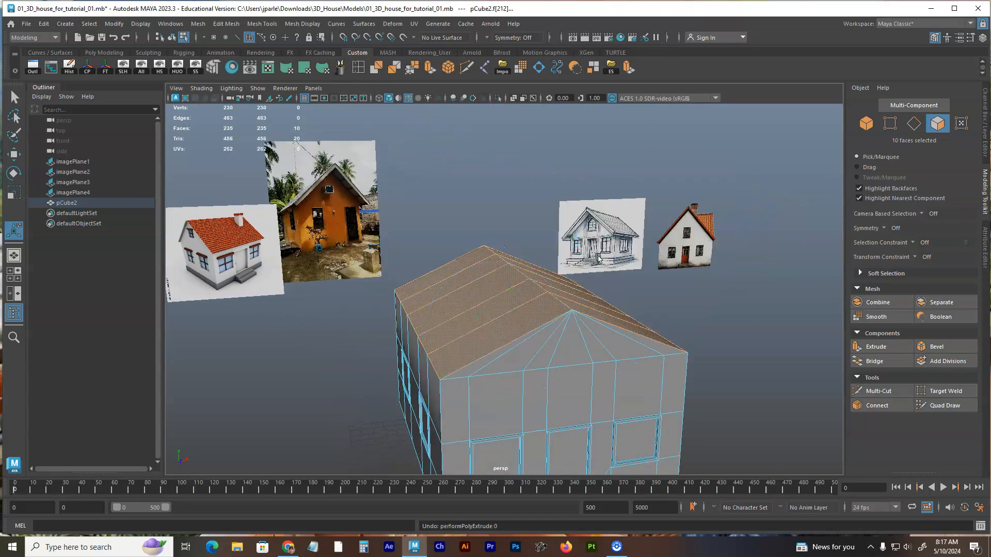
pyautogui.keyDown('alt'); pyautogui.moveTo(600, 259); pyautogui.dragTo(627, 286); pyautogui.keyUp('alt')
pyautogui.click(666, 221)
pyautogui.keyDown('alt'); pyautogui.moveTo(658, 244); pyautogui.dragTo(640, 321); pyautogui.keyUp('alt')
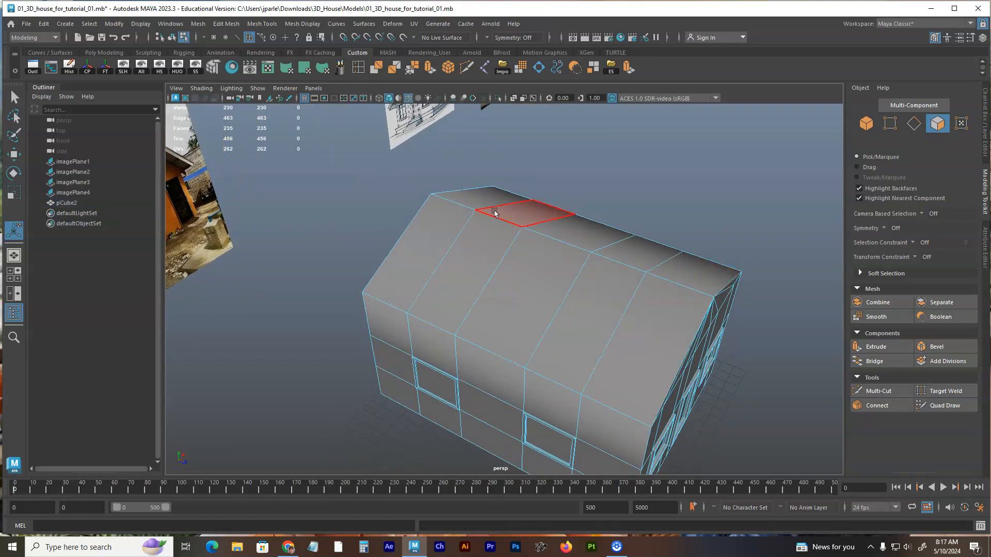
# Step: Delete the dividing edges running from ridge to eaves on both roof slopes
pyautogui.keyDown('alt'); pyautogui.moveTo(659, 290); pyautogui.dragTo(692, 279); pyautogui.keyUp('alt')
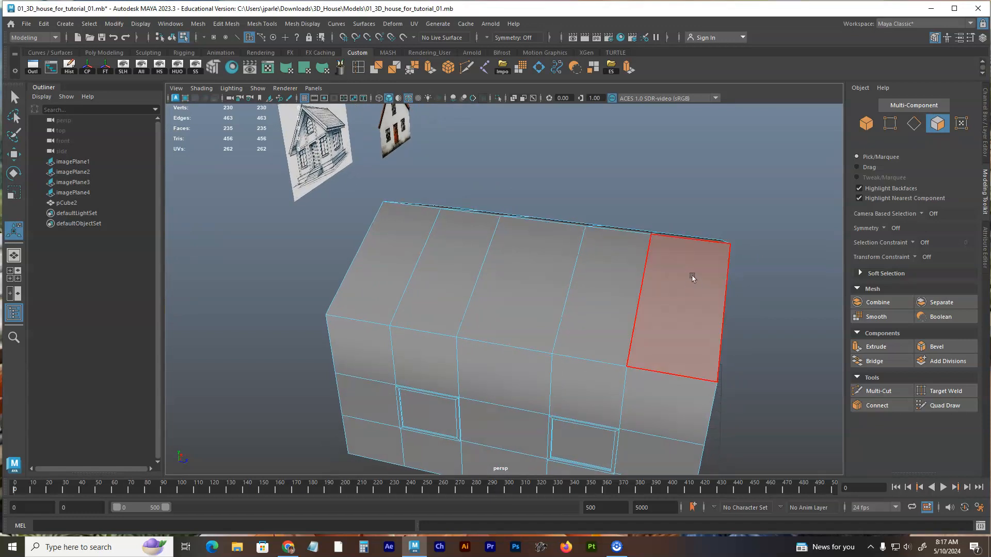
pyautogui.click(914, 128)
pyautogui.keyDown('alt'); pyautogui.moveTo(720, 279); pyautogui.dragTo(642, 309); pyautogui.keyUp('alt')
pyautogui.click(632, 296)
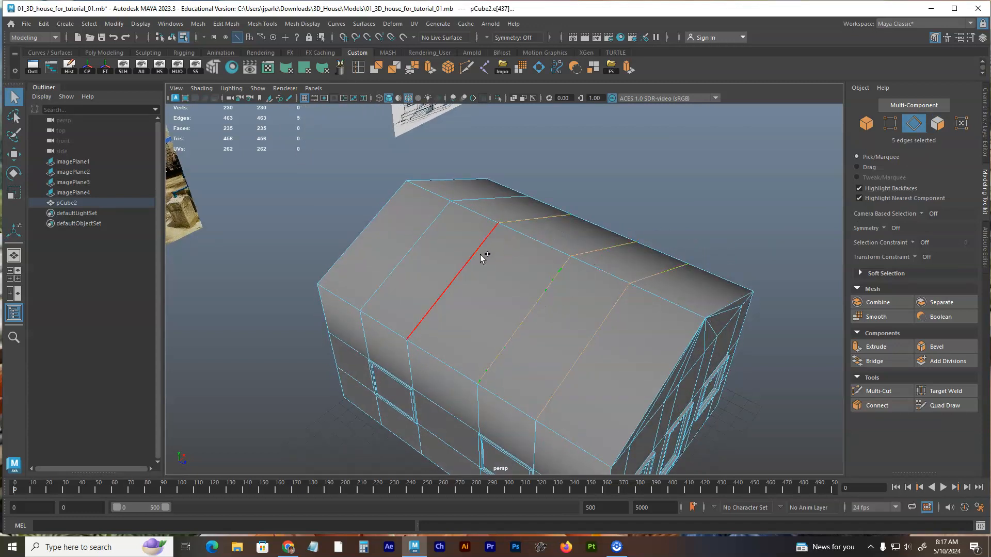
pyautogui.keyDown('shift'); pyautogui.click(435, 236); pyautogui.keyUp('shift')
pyautogui.press('4')
pyautogui.keyDown('alt'); pyautogui.moveTo(434, 237); pyautogui.dragTo(548, 300); pyautogui.keyUp('alt')
pyautogui.moveTo(713, 339)
pyautogui.keyDown('alt'); pyautogui.mouseDown()
pyautogui.moveTo(622, 338)
pyautogui.moveTo(642, 326)
pyautogui.moveTo(630, 319)
pyautogui.mouseUp(); pyautogui.keyUp('alt')
pyautogui.press('5')
pyautogui.press('Delete')
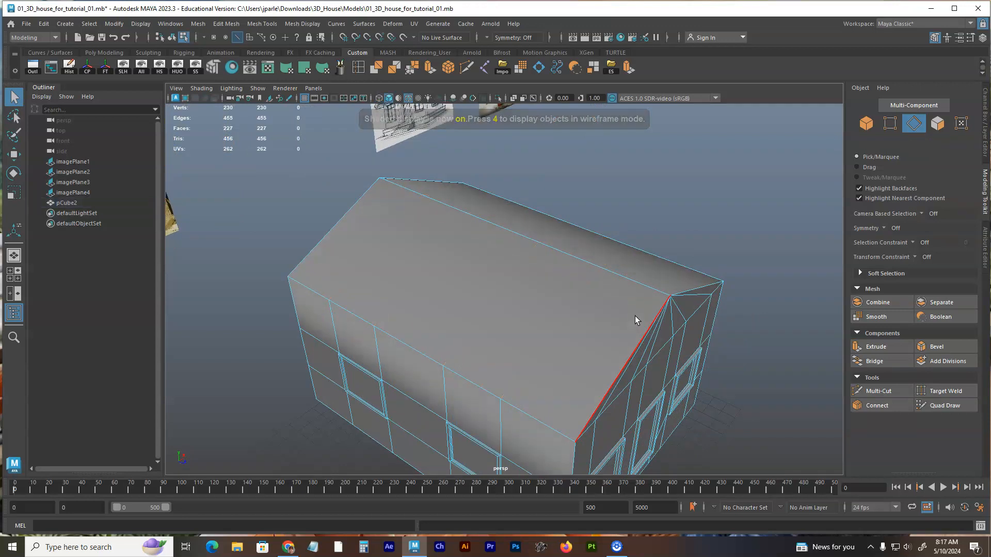
pyautogui.keyDown('alt'); pyautogui.moveTo(606, 317); pyautogui.dragTo(572, 321); pyautogui.keyUp('alt')
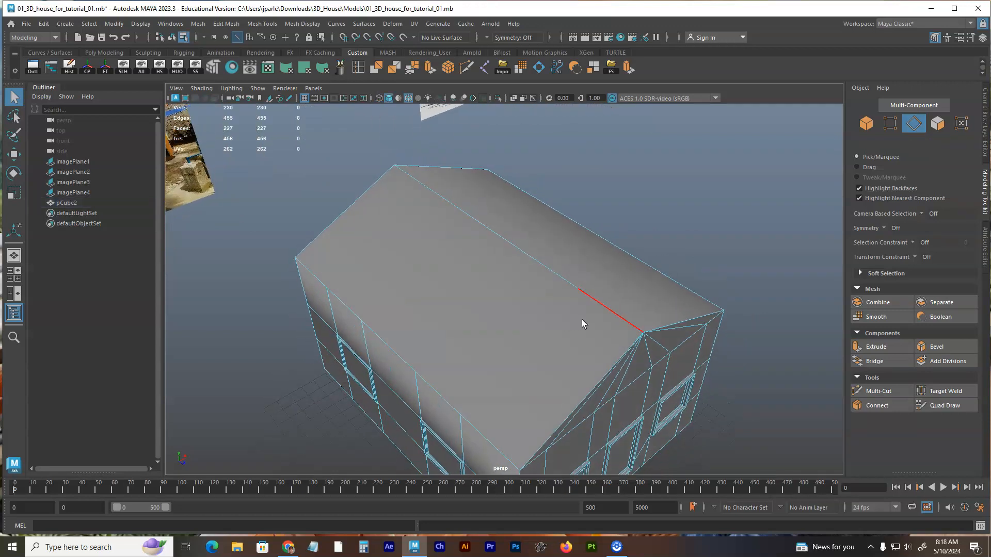
# Step: Examine the leftover vertices along the roof ridge up close in vertex mode
pyautogui.press('F9')
pyautogui.keyDown('alt'); pyautogui.moveTo(590, 333); pyautogui.dragTo(638, 339); pyautogui.keyUp('alt')
pyautogui.moveTo(613, 344)
pyautogui.keyDown('alt'); pyautogui.mouseDown()
pyautogui.moveTo(542, 334)
pyautogui.moveTo(625, 312)
pyautogui.moveTo(602, 321)
pyautogui.moveTo(643, 321)
pyautogui.moveTo(594, 305)
pyautogui.moveTo(523, 325)
pyautogui.moveTo(687, 321)
pyautogui.moveTo(608, 330)
pyautogui.mouseUp(); pyautogui.keyUp('alt')
pyautogui.click(560, 325)
pyautogui.press('f')
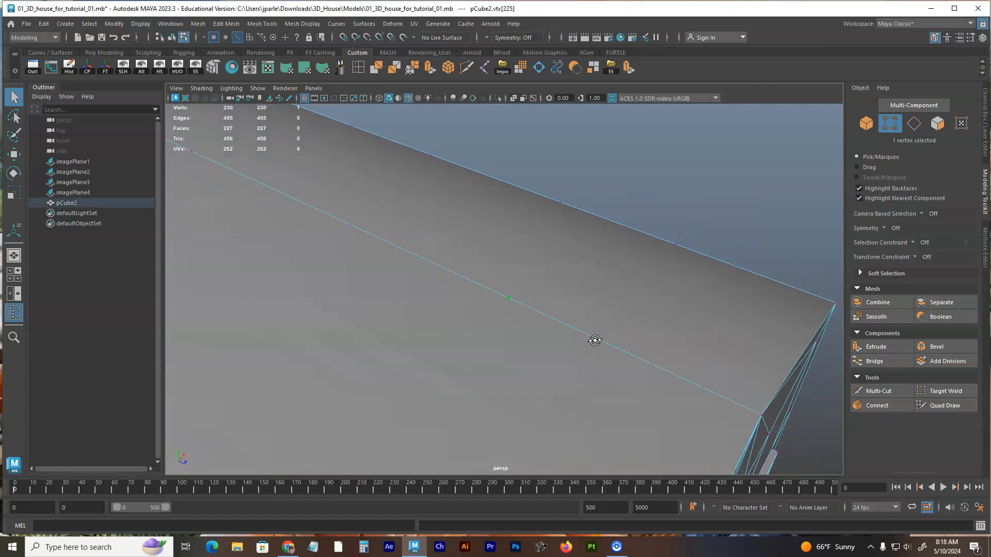
pyautogui.keyDown('alt'); pyautogui.moveTo(658, 349); pyautogui.dragTo(655, 320); pyautogui.keyUp('alt')
pyautogui.click(623, 314)
pyautogui.keyDown('alt'); pyautogui.moveTo(655, 321); pyautogui.dragTo(653, 321, button='right'); pyautogui.keyUp('alt')
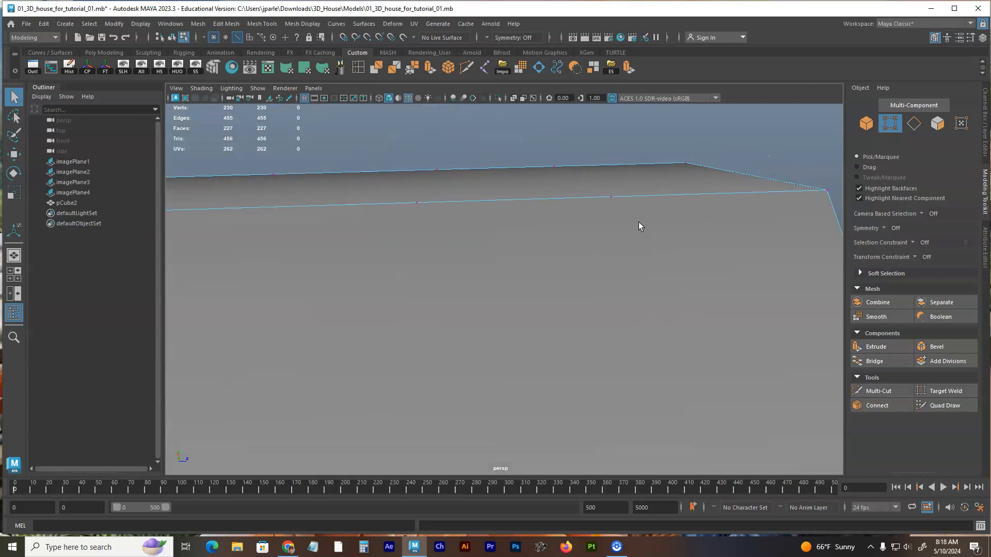
# Step: Delete the leftover vertices along the roof ridge between its two end points
pyautogui.click(611, 198)
pyautogui.keyDown('alt'); pyautogui.moveTo(619, 268); pyautogui.dragTo(571, 252); pyautogui.keyUp('alt')
pyautogui.press('4')
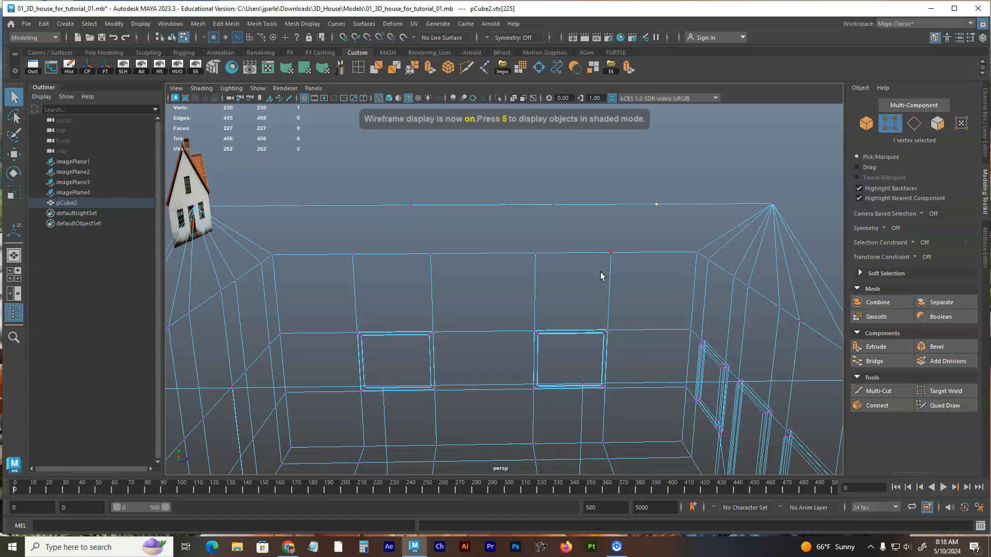
pyautogui.keyDown('alt'); pyautogui.moveTo(602, 271); pyautogui.dragTo(617, 270, button='middle'); pyautogui.keyUp('alt')
pyautogui.moveTo(316, 173); pyautogui.dragTo(701, 214)
pyautogui.moveTo(652, 236)
pyautogui.keyDown('alt'); pyautogui.mouseDown()
pyautogui.moveTo(662, 234)
pyautogui.moveTo(602, 280)
pyautogui.moveTo(626, 323)
pyautogui.mouseUp(); pyautogui.keyUp('alt')
pyautogui.press('Delete')
pyautogui.press('5')
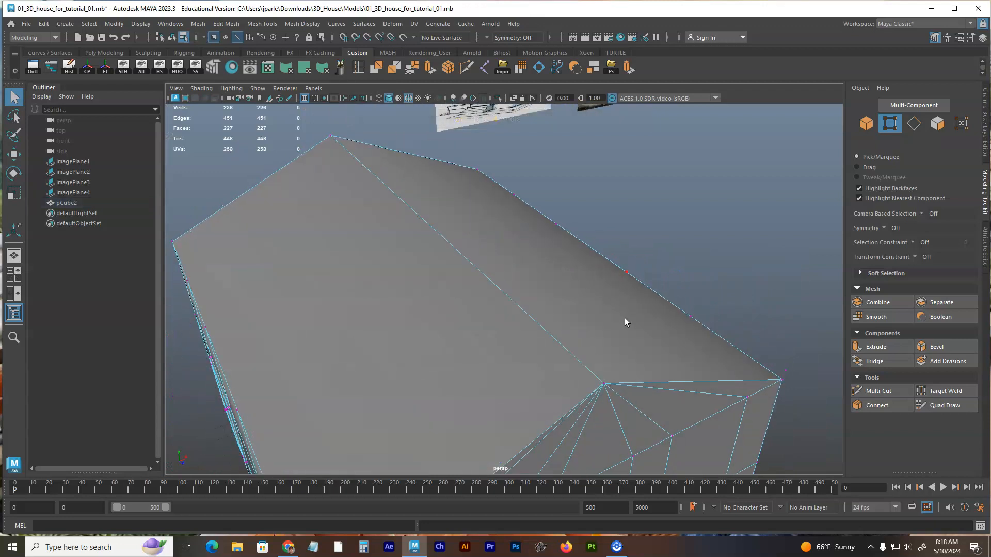
# Step: Extrude the two roof slope faces outward with a Local Translate Z of about 0.331
pyautogui.press('F11')
pyautogui.click(516, 333)
pyautogui.keyDown('alt'); pyautogui.moveTo(516, 332); pyautogui.dragTo(596, 143); pyautogui.keyUp('alt')
pyautogui.keyDown('shift'); pyautogui.click(543, 312); pyautogui.keyUp('shift')
pyautogui.click(627, 68)
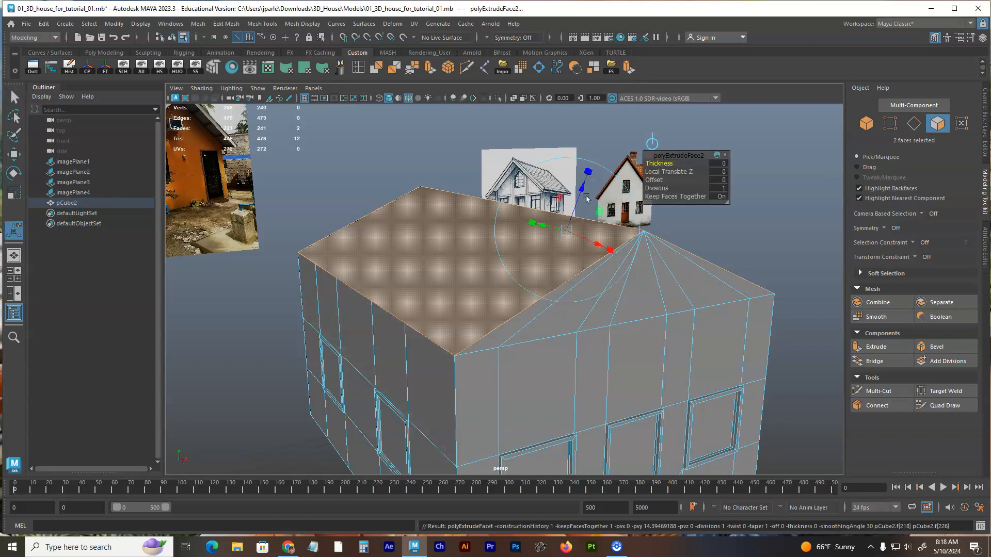
pyautogui.moveTo(585, 195)
pyautogui.keyDown('alt'); pyautogui.mouseDown()
pyautogui.moveTo(574, 190)
pyautogui.moveTo(595, 185)
pyautogui.mouseUp(); pyautogui.keyUp('alt')
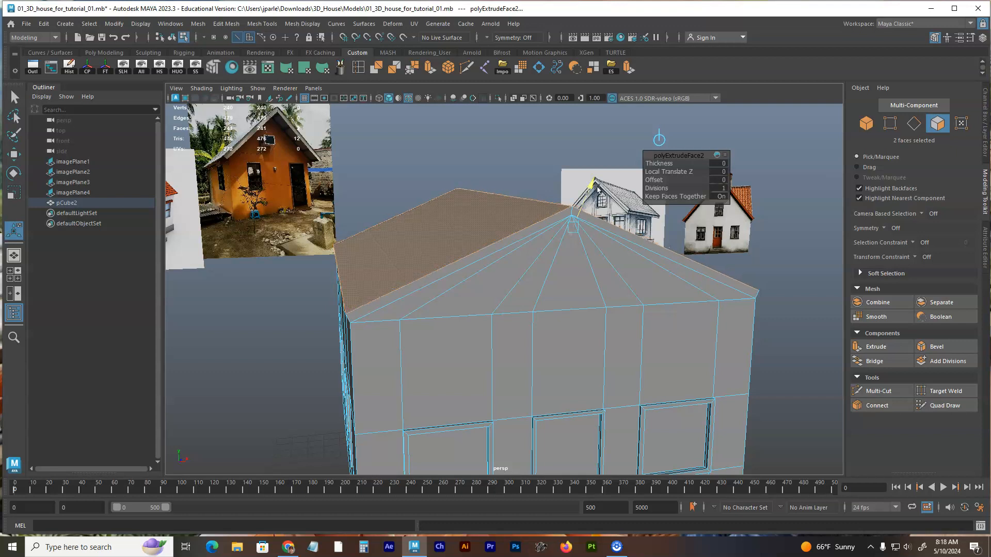
pyautogui.keyDown('alt'); pyautogui.moveTo(550, 221); pyautogui.dragTo(517, 216); pyautogui.keyUp('alt')
pyautogui.keyDown('alt'); pyautogui.moveTo(518, 217); pyautogui.dragTo(580, 209, button='right'); pyautogui.keyUp('alt')
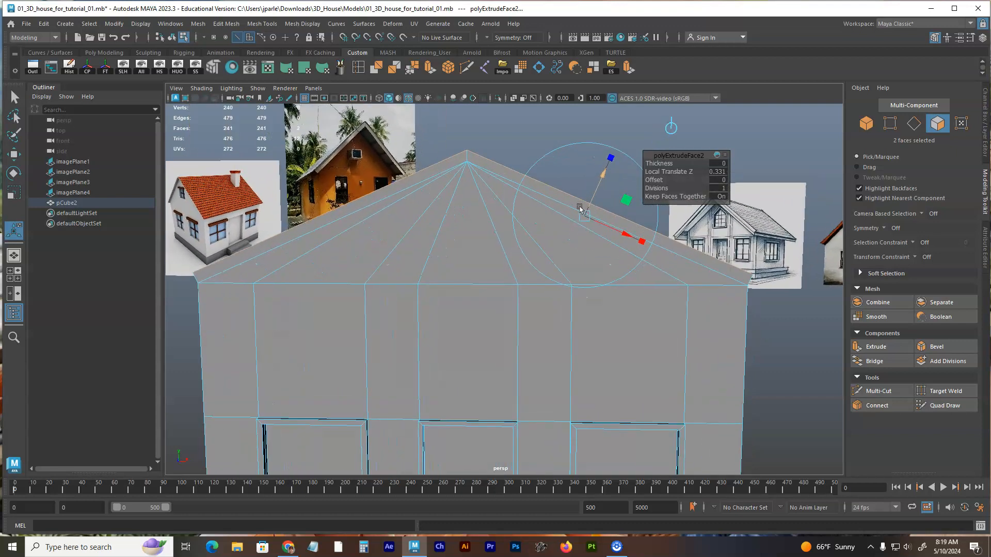
# Step: Select the roof's ridge edge and raise it slightly to a Y position of about 16.44
pyautogui.keyDown('alt'); pyautogui.moveTo(579, 208); pyautogui.dragTo(585, 233, button='middle'); pyautogui.keyUp('alt')
pyautogui.keyDown('alt'); pyautogui.moveTo(585, 233); pyautogui.dragTo(487, 244); pyautogui.keyUp('alt')
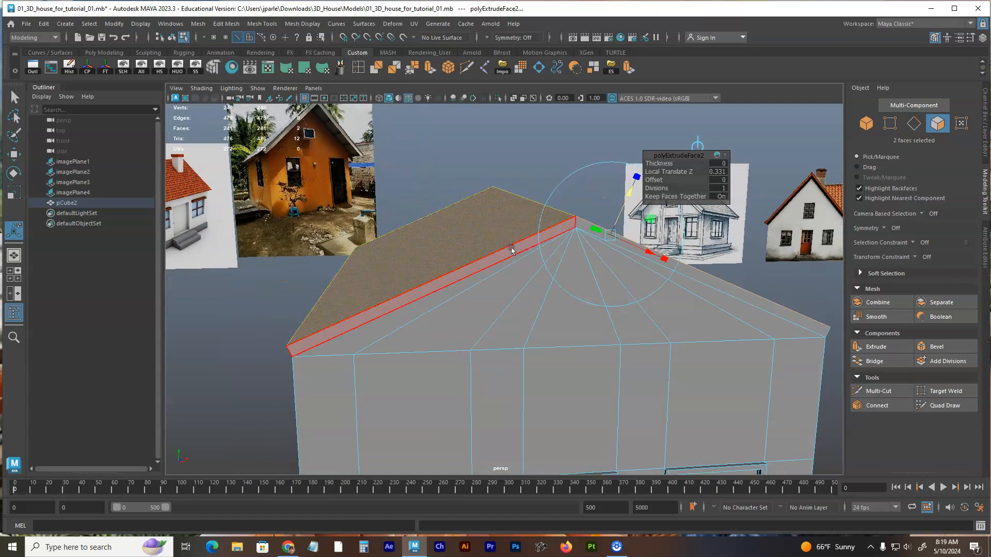
pyautogui.press('F10')
pyautogui.click(532, 202)
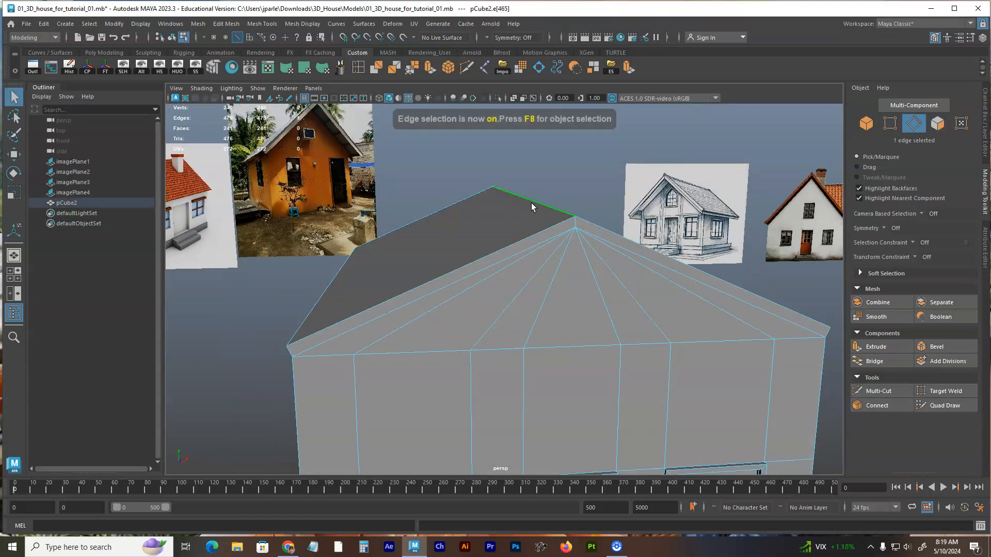
pyautogui.press('w')
pyautogui.keyDown('alt'); pyautogui.moveTo(556, 237); pyautogui.dragTo(505, 204); pyautogui.keyUp('alt')
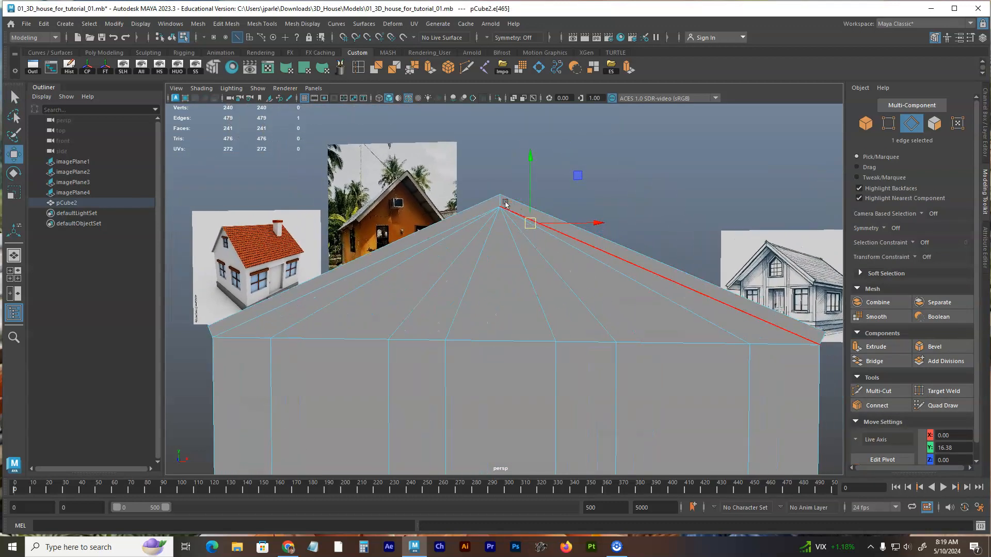
pyautogui.keyDown('alt'); pyautogui.moveTo(627, 313); pyautogui.dragTo(585, 270); pyautogui.keyUp('alt')
pyautogui.moveTo(531, 159); pyautogui.dragTo(527, 237)
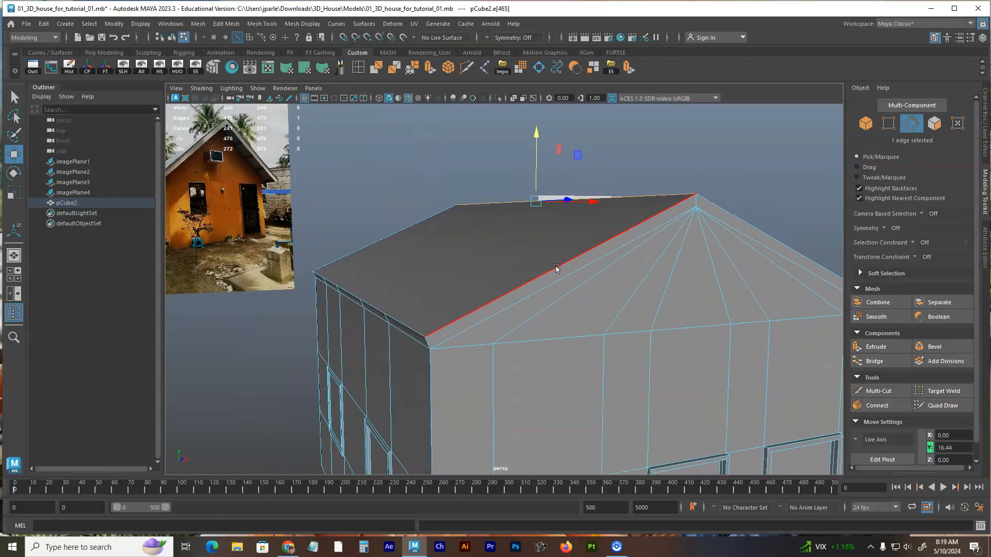
# Step: Extrude the two narrow roof faces along the front gable outward with a Local Translate Z of 1.111
pyautogui.click(935, 125)
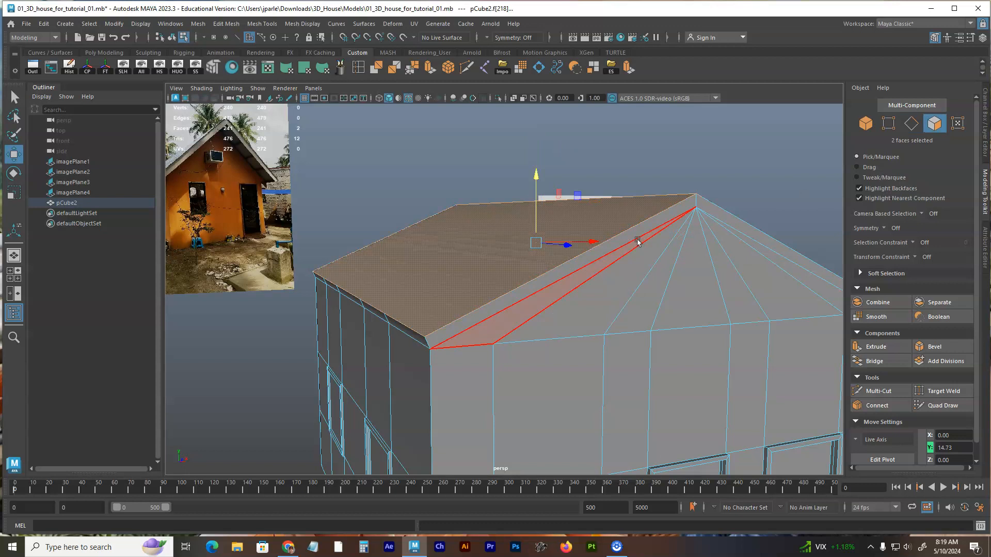
pyautogui.click(638, 242)
pyautogui.keyDown('alt'); pyautogui.moveTo(638, 242); pyautogui.dragTo(697, 282); pyautogui.keyUp('alt')
pyautogui.keyDown('shift'); pyautogui.click(745, 249); pyautogui.keyUp('shift')
pyautogui.keyDown('alt'); pyautogui.moveTo(745, 249); pyautogui.dragTo(763, 313); pyautogui.keyUp('alt')
pyautogui.click(628, 68)
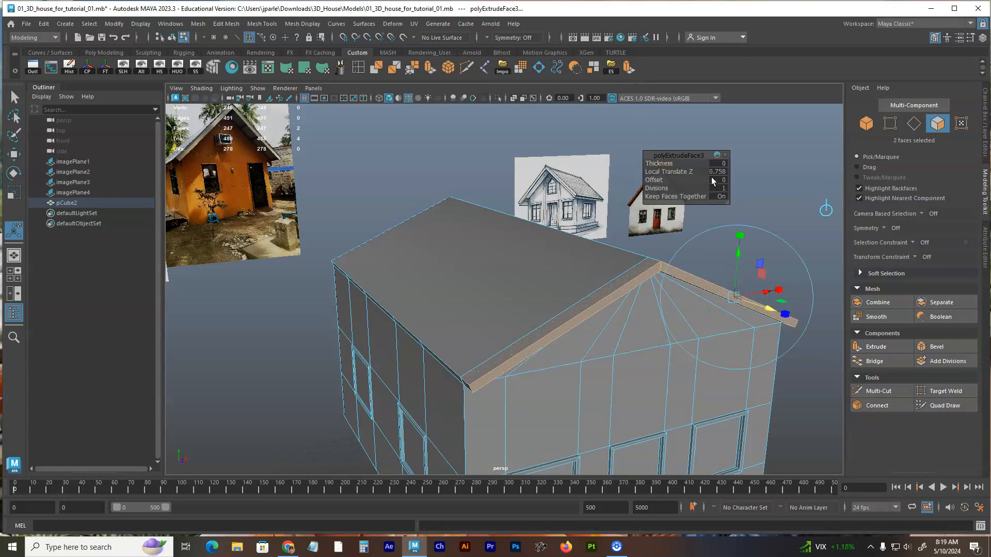
pyautogui.keyDown('alt'); pyautogui.moveTo(671, 242); pyautogui.dragTo(624, 237); pyautogui.keyUp('alt')
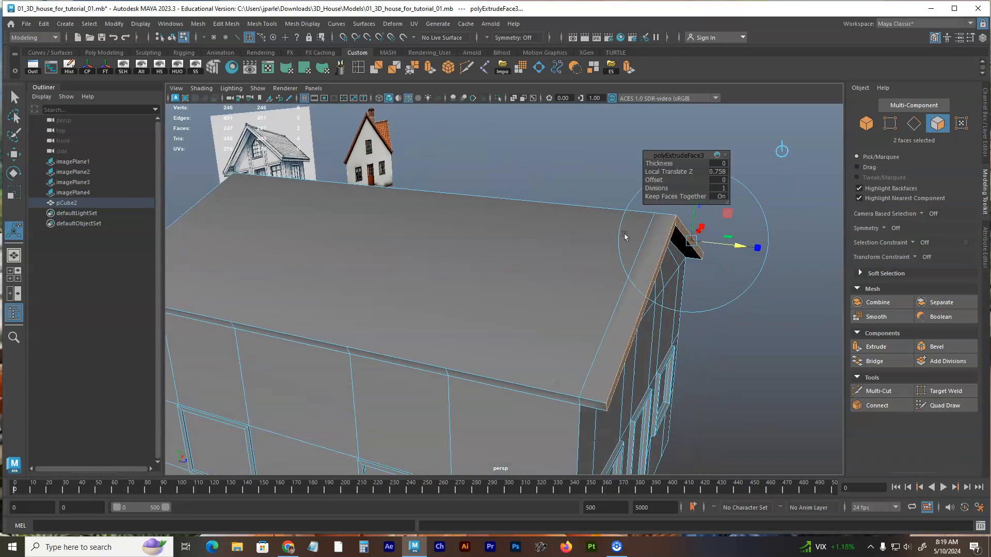
pyautogui.moveTo(744, 249); pyautogui.dragTo(752, 250)
pyautogui.keyDown('alt'); pyautogui.moveTo(667, 249); pyautogui.dragTo(649, 252); pyautogui.keyUp('alt')
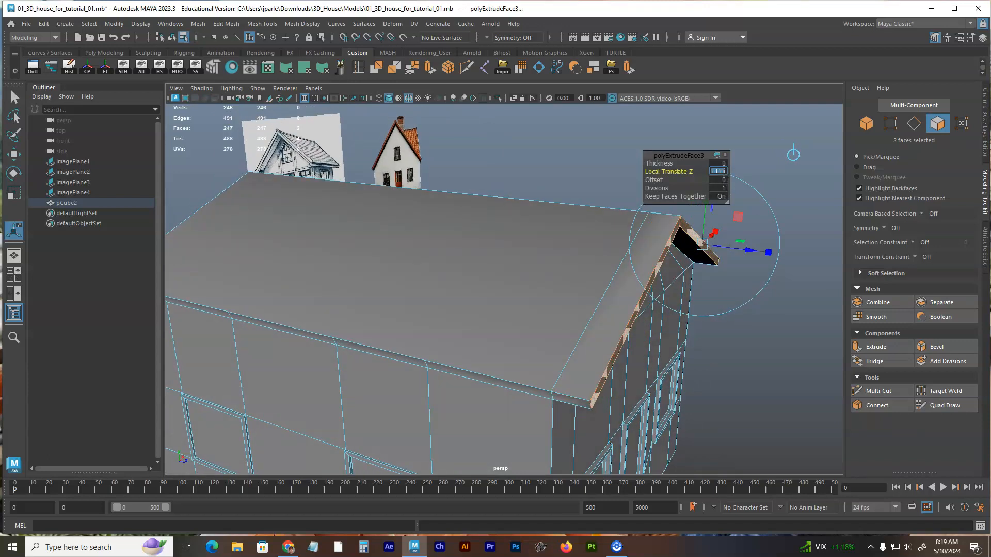
# Step: Extrude the two narrow roof faces along the rear gable outward with a Local Translate Z of 1.111
pyautogui.keyDown('alt'); pyautogui.moveTo(583, 226); pyautogui.dragTo(511, 254); pyautogui.keyUp('alt')
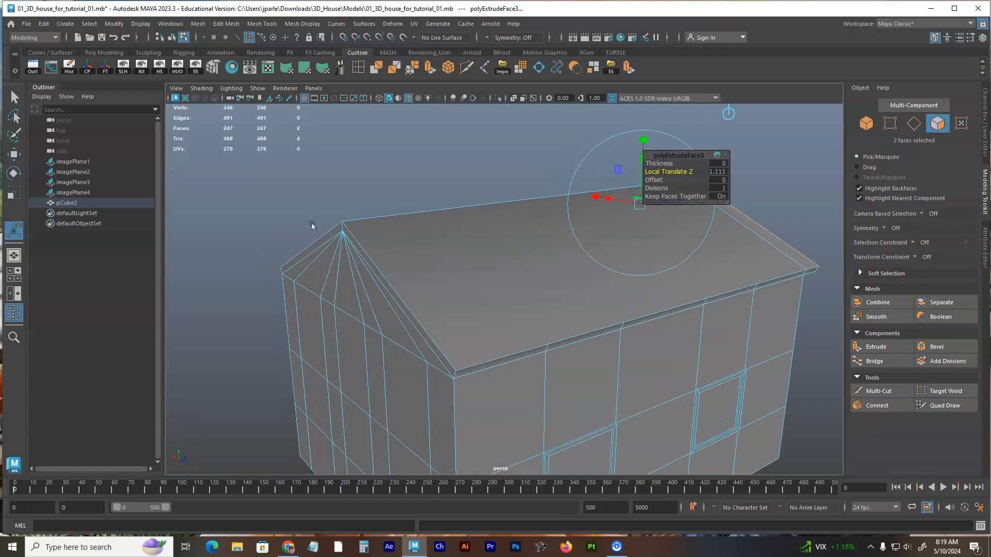
pyautogui.click(322, 235)
pyautogui.keyDown('shift'); pyautogui.click(367, 258); pyautogui.keyUp('shift')
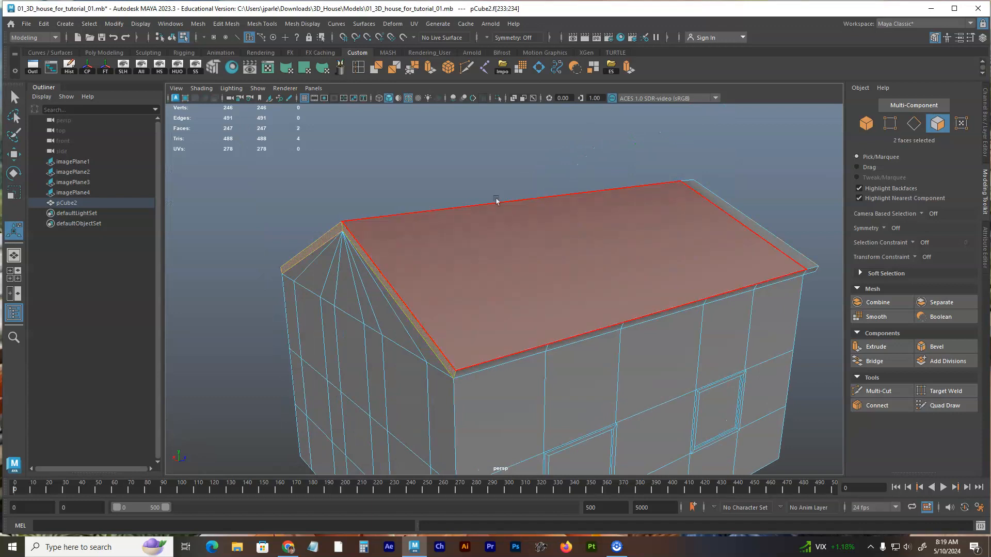
pyautogui.click(628, 66)
pyautogui.click(719, 171)
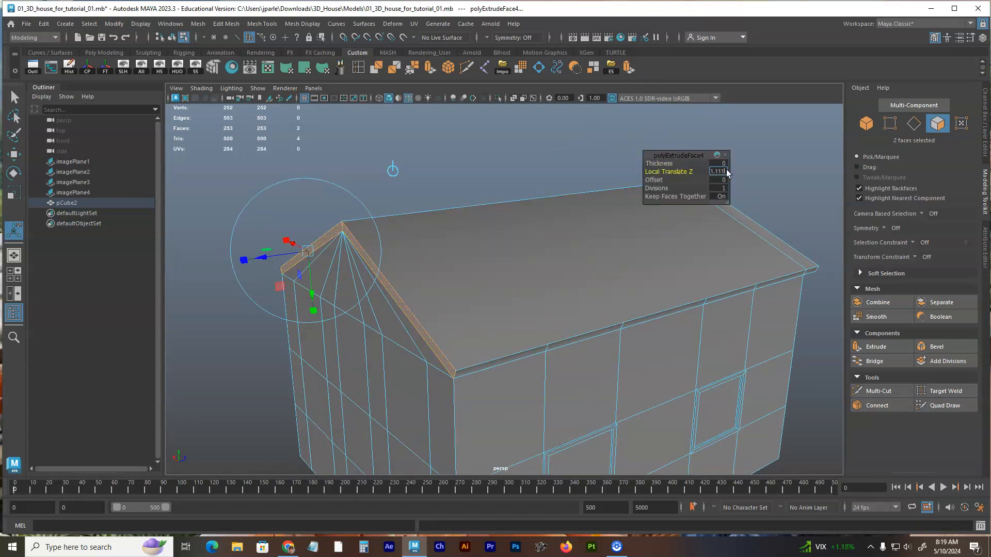
pyautogui.write('1.111')
pyautogui.press('Return')
pyautogui.click(557, 170)
# Step: Set symmetry to Object X and select the narrow end faces of the front overhang at the eaves
pyautogui.keyDown('alt'); pyautogui.moveTo(558, 170); pyautogui.dragTo(551, 210); pyautogui.keyUp('alt')
pyautogui.click(570, 319)
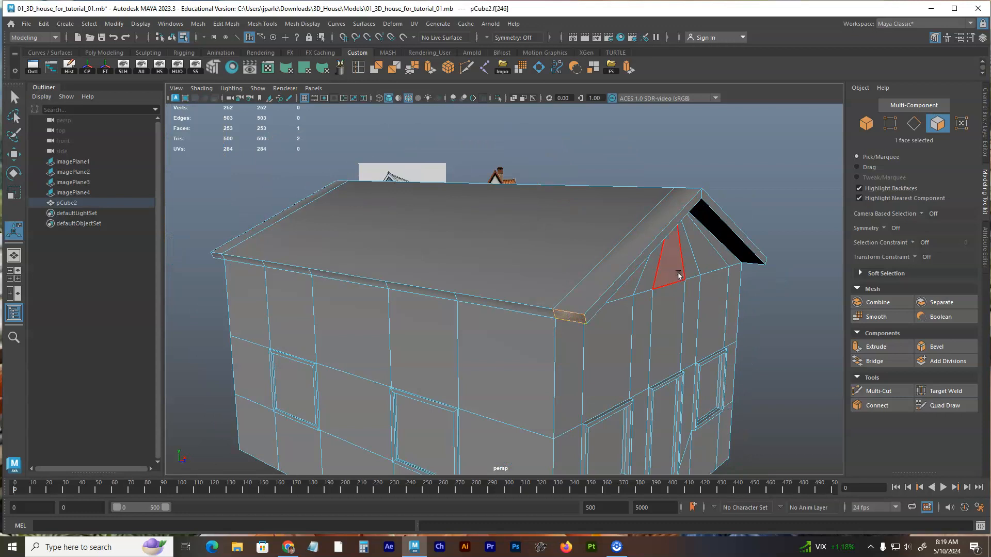
pyautogui.keyDown('alt'); pyautogui.moveTo(664, 266); pyautogui.dragTo(646, 232); pyautogui.keyUp('alt')
pyautogui.click(487, 37)
pyautogui.click(531, 51)
pyautogui.keyDown('alt'); pyautogui.moveTo(522, 173); pyautogui.dragTo(614, 159); pyautogui.keyUp('alt')
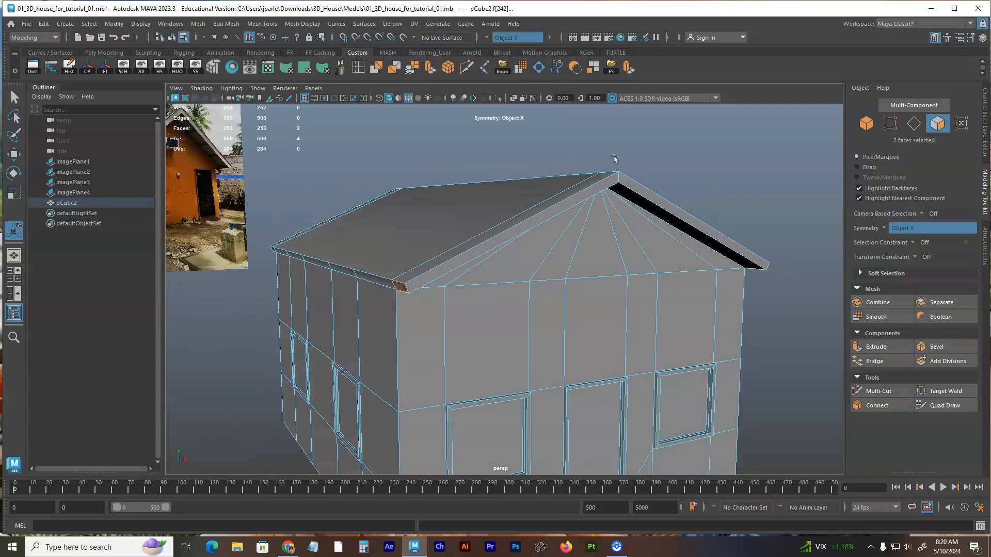
# Step: Add the remaining narrow eave faces on both long sides and extrude them outward with a Local Translate Z of about 0.95
pyautogui.click(628, 67)
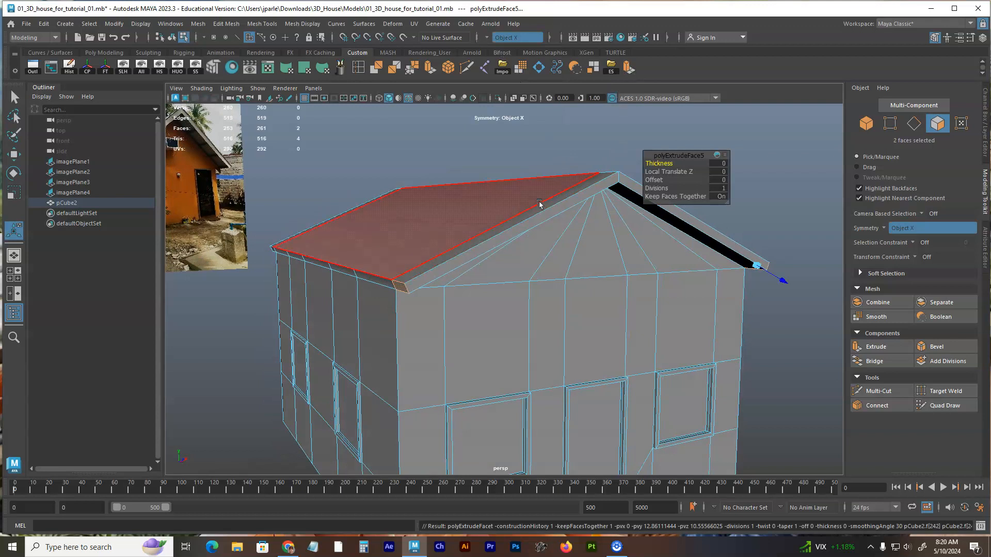
pyautogui.hotkey('ctrl', 'z')
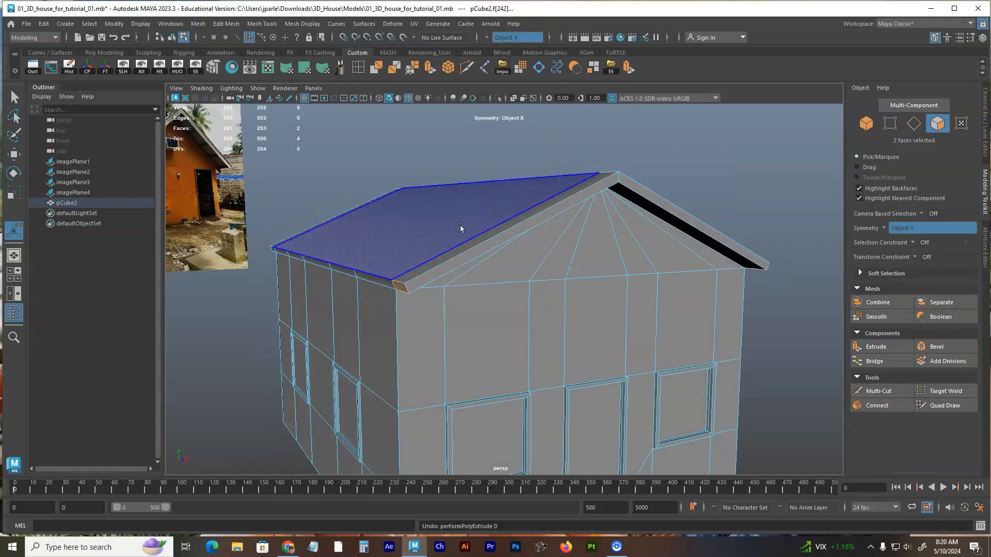
pyautogui.keyDown('alt'); pyautogui.moveTo(461, 229); pyautogui.dragTo(483, 258); pyautogui.keyUp('alt')
pyautogui.keyDown('shift'); pyautogui.click(487, 263); pyautogui.keyUp('shift')
pyautogui.keyDown('shift'); pyautogui.click(438, 260); pyautogui.keyUp('shift')
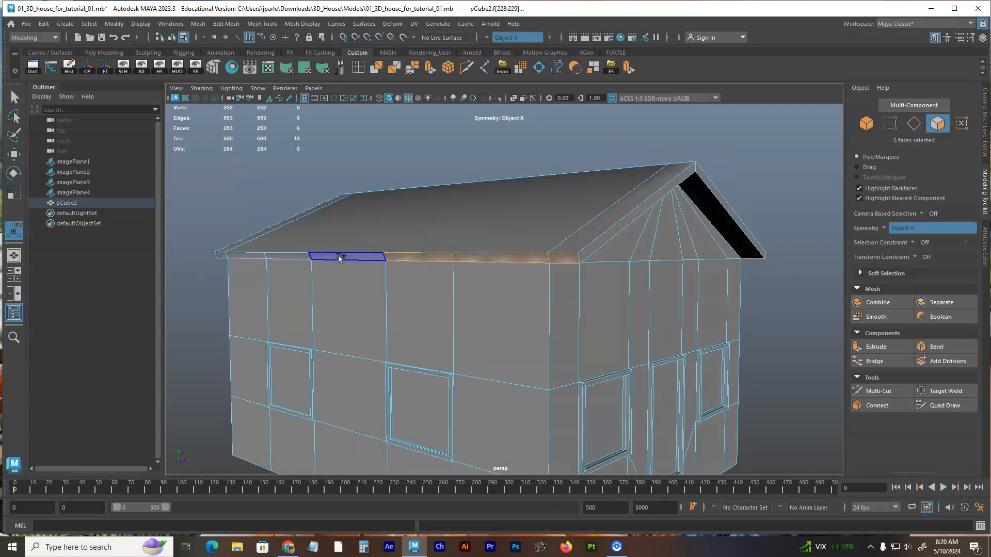
pyautogui.keyDown('alt'); pyautogui.moveTo(227, 256); pyautogui.dragTo(519, 248); pyautogui.keyUp('alt')
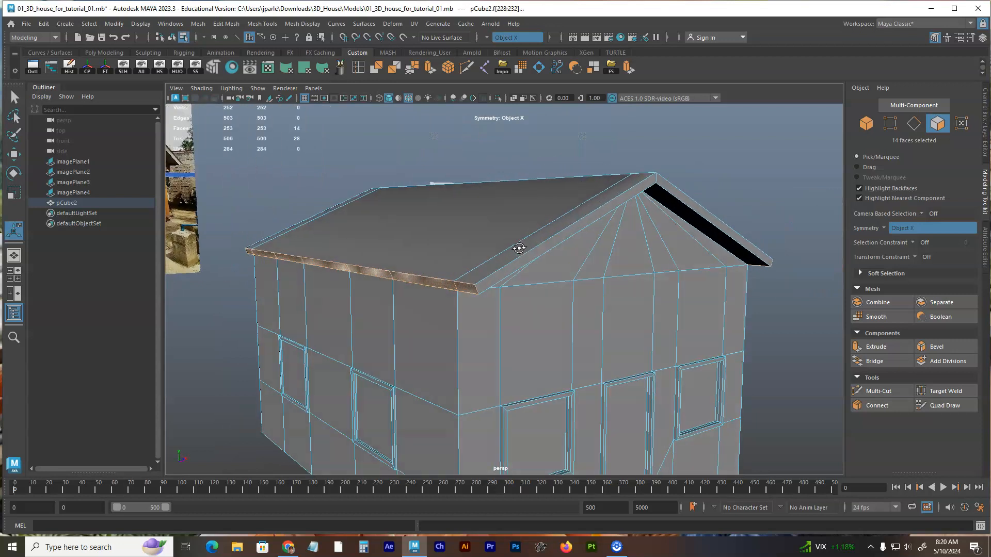
pyautogui.click(628, 68)
pyautogui.keyDown('alt'); pyautogui.moveTo(666, 269); pyautogui.dragTo(657, 320); pyautogui.keyUp('alt')
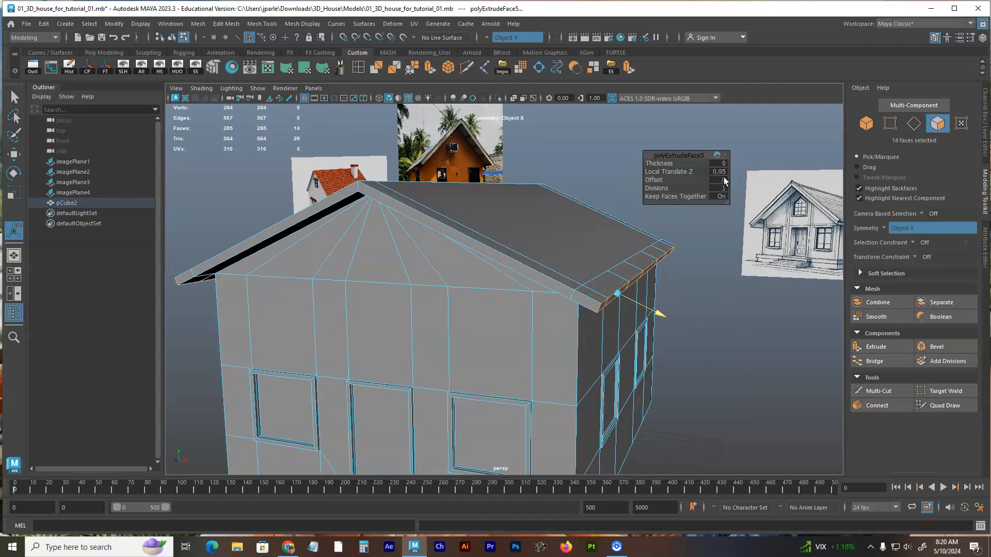
pyautogui.press('Return')
pyautogui.keyDown('alt'); pyautogui.moveTo(519, 278); pyautogui.dragTo(637, 279); pyautogui.keyUp('alt')
pyautogui.click(757, 228)
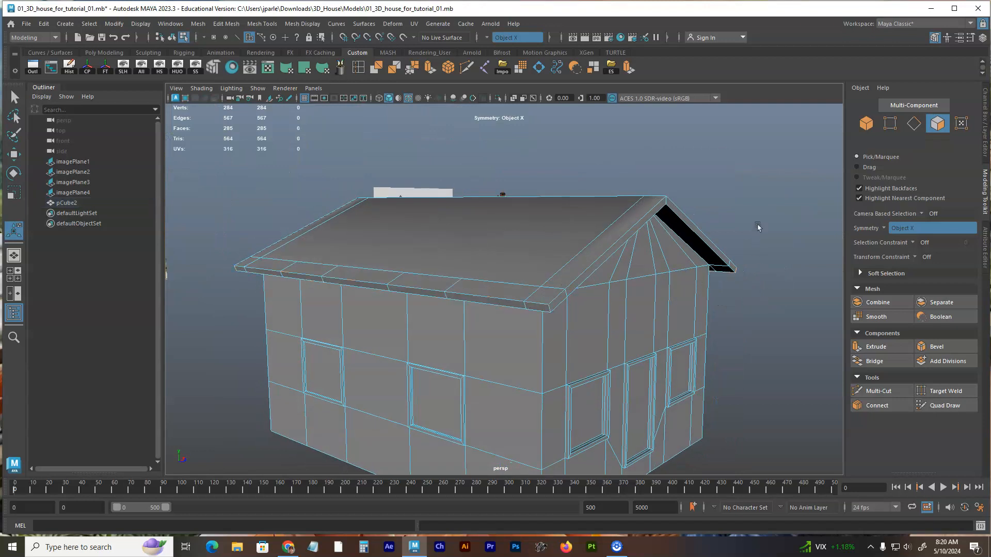
# Step: Return to object selection and hide the wireframe overlay on the shaded house
pyautogui.press('q')
pyautogui.press('F8')
pyautogui.keyDown('alt'); pyautogui.moveTo(754, 212); pyautogui.dragTo(636, 210); pyautogui.keyUp('alt')
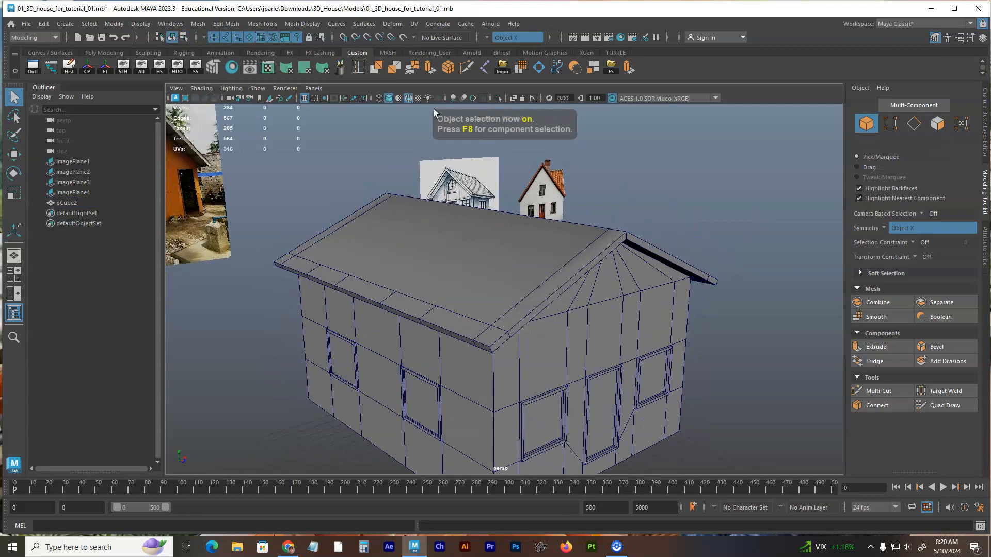
pyautogui.click(409, 98)
pyautogui.moveTo(483, 205)
pyautogui.keyDown('alt'); pyautogui.mouseDown()
pyautogui.moveTo(509, 239)
pyautogui.moveTo(486, 236)
pyautogui.moveTo(472, 261)
pyautogui.moveTo(587, 230)
pyautogui.moveTo(542, 218)
pyautogui.moveTo(604, 221)
pyautogui.moveTo(599, 244)
pyautogui.moveTo(527, 246)
pyautogui.moveTo(474, 243)
pyautogui.moveTo(454, 234)
pyautogui.moveTo(449, 217)
pyautogui.moveTo(533, 222)
pyautogui.moveTo(500, 219)
pyautogui.moveTo(519, 234)
pyautogui.moveTo(608, 215)
pyautogui.moveTo(571, 210)
pyautogui.mouseUp(); pyautogui.keyUp('alt')
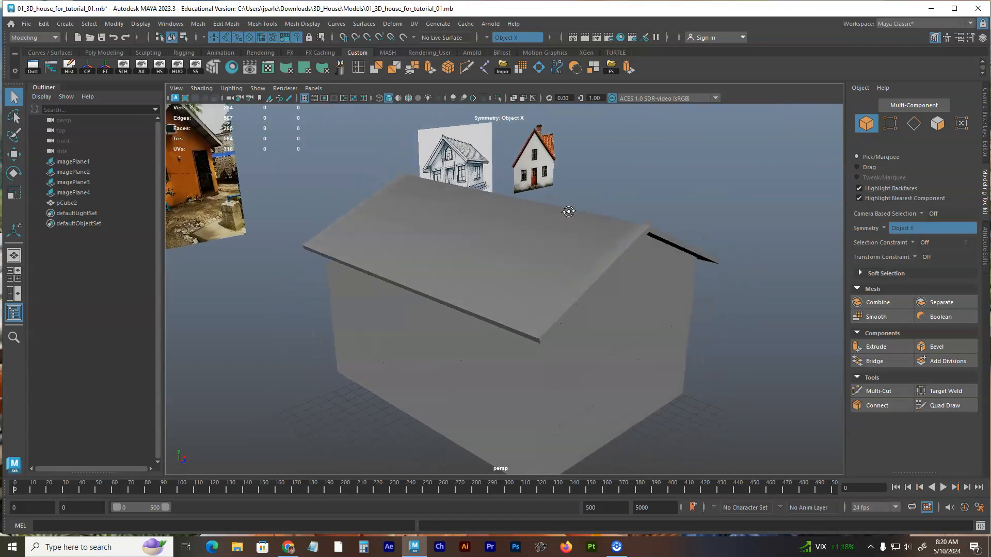
pyautogui.keyDown('alt'); pyautogui.moveTo(571, 210); pyautogui.dragTo(557, 201, button='middle'); pyautogui.keyUp('alt')
# Step: Select the house, review its construction history inputs and delete that history
pyautogui.click(541, 212)
pyautogui.moveTo(634, 233)
pyautogui.keyDown('alt'); pyautogui.mouseDown()
pyautogui.moveTo(639, 208)
pyautogui.moveTo(617, 223)
pyautogui.mouseUp(); pyautogui.keyUp('alt')
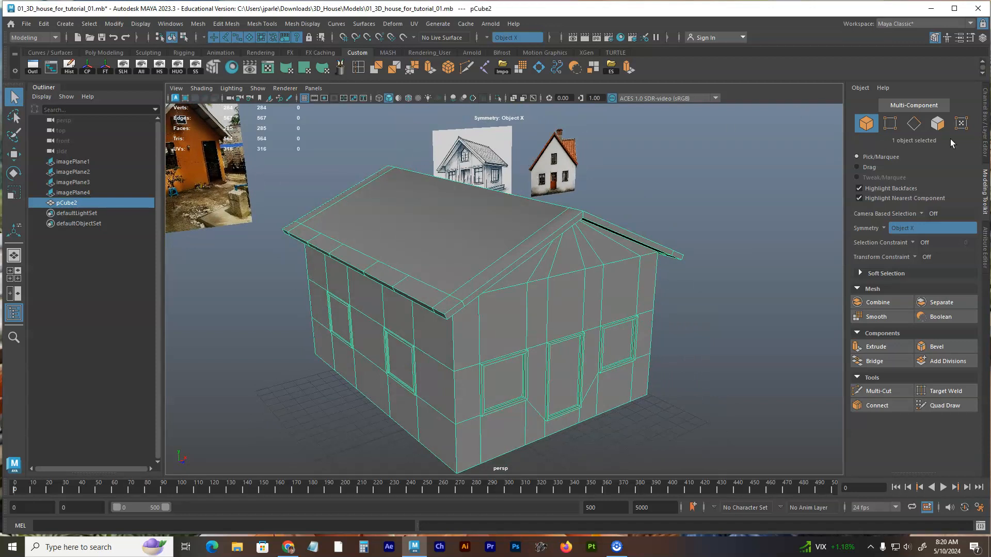
pyautogui.click(985, 137)
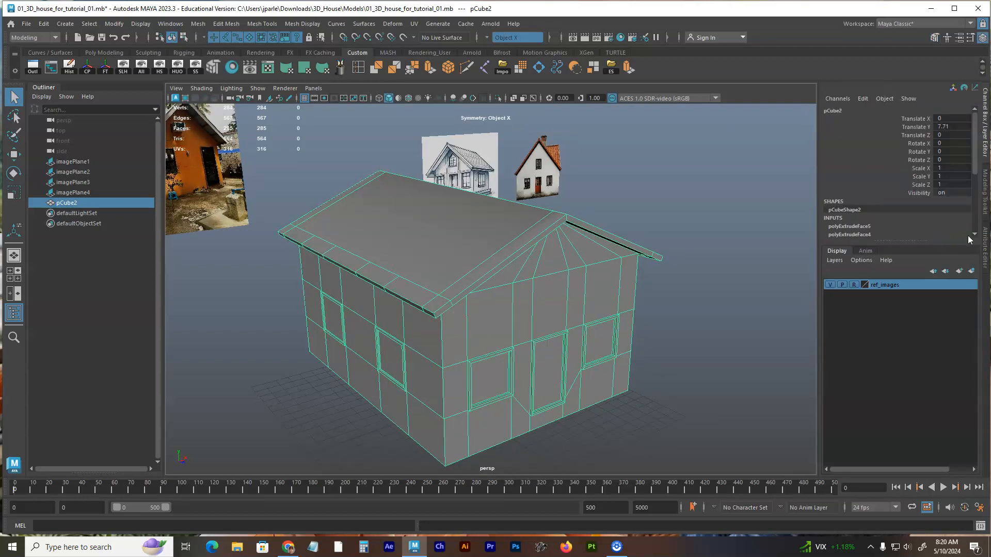
pyautogui.scroll(-4, 944, 215)
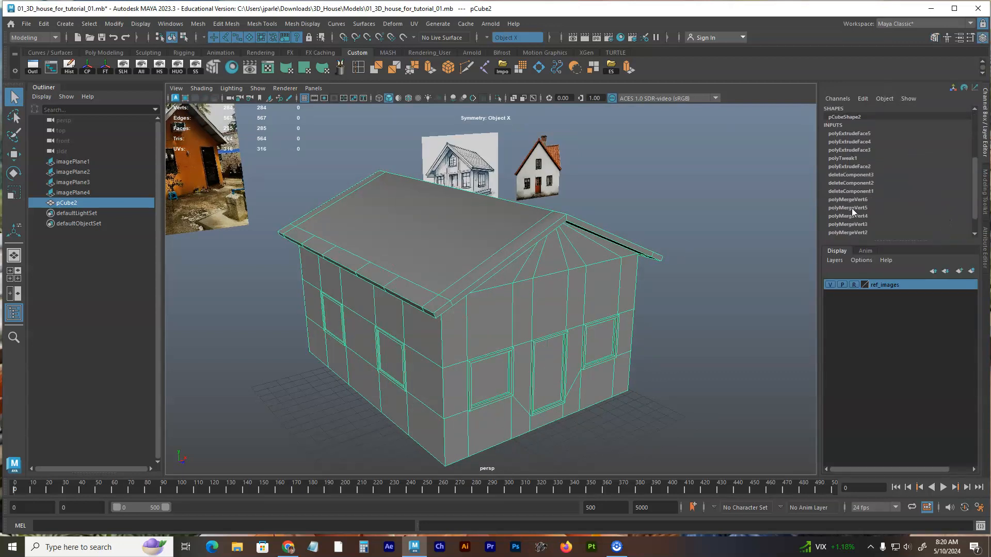
pyautogui.scroll(4, 860, 206)
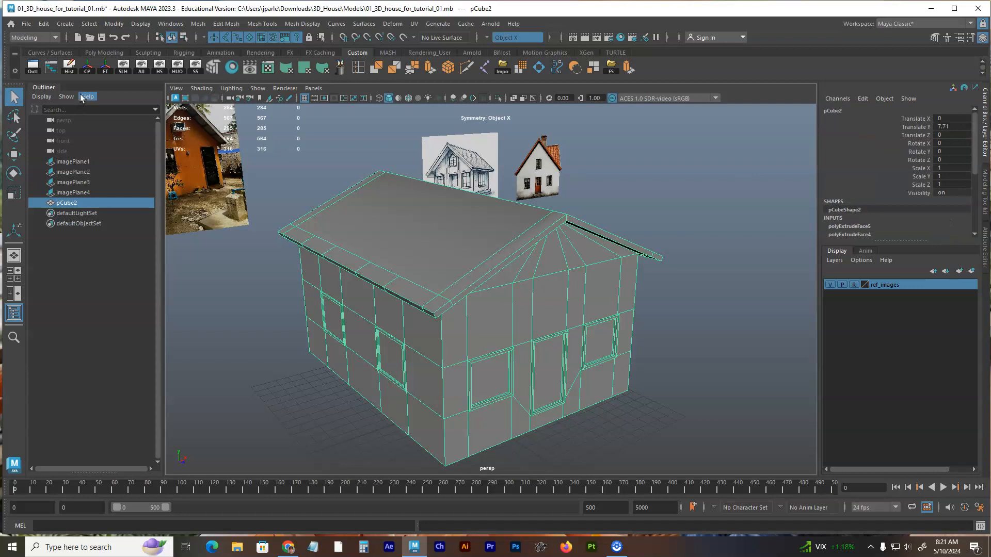
pyautogui.click(68, 70)
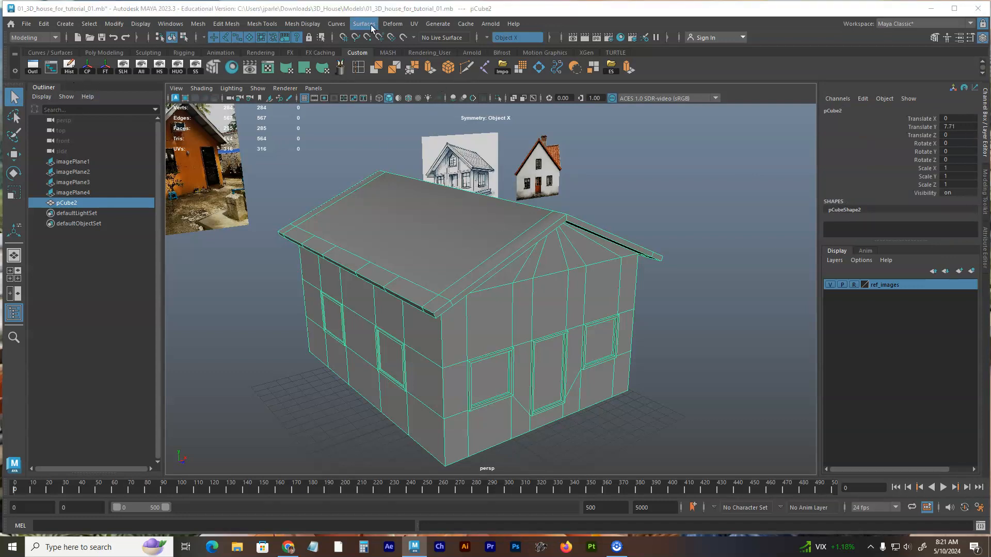
# Step: Harden all edges of the house mesh, deselect it and check the shading
pyautogui.click(317, 25)
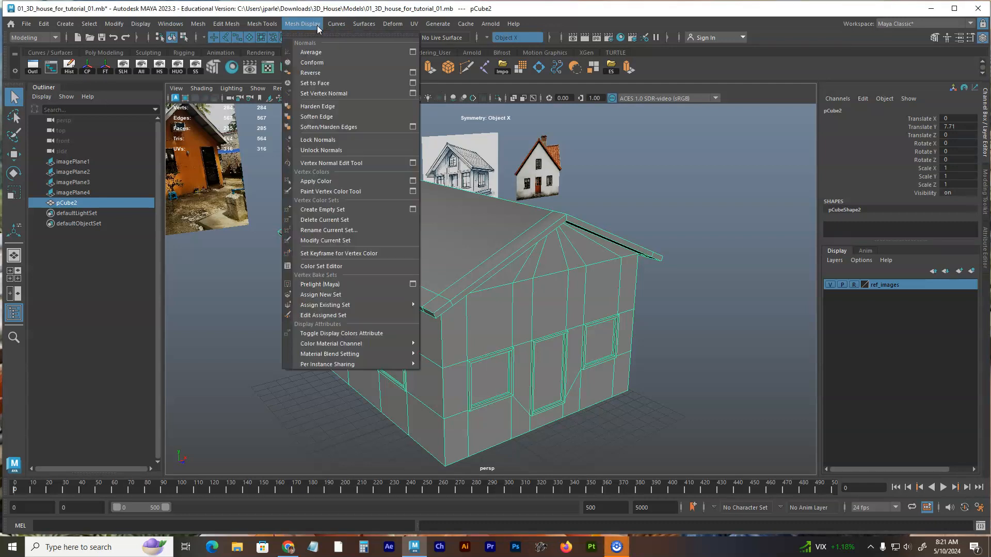
pyautogui.click(329, 109)
pyautogui.click(638, 210)
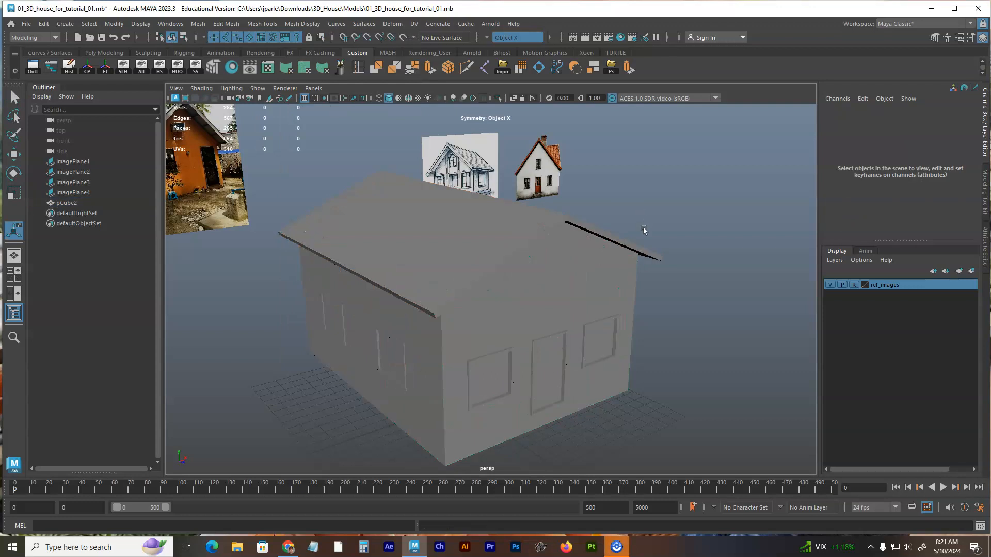
pyautogui.keyDown('alt'); pyautogui.moveTo(631, 229); pyautogui.dragTo(572, 199); pyautogui.keyUp('alt')
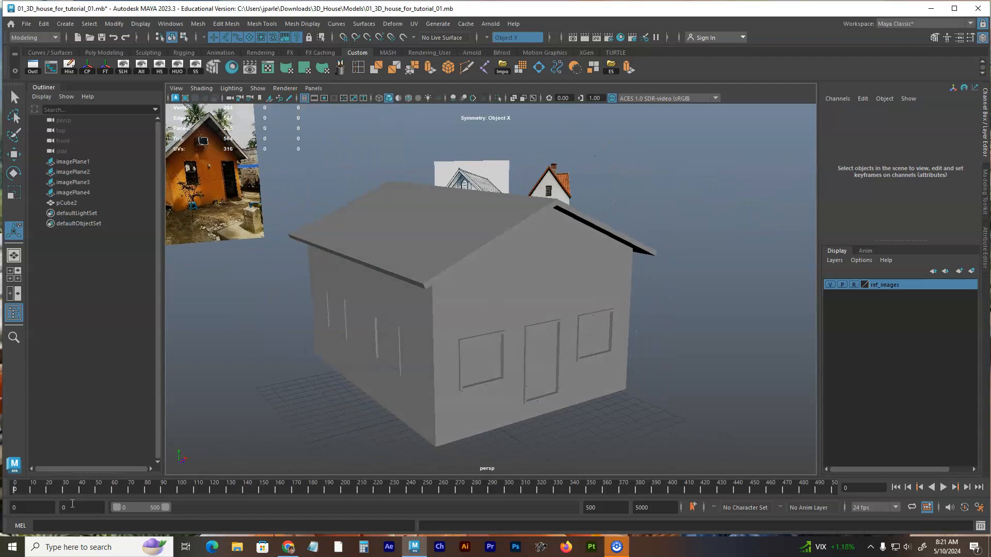